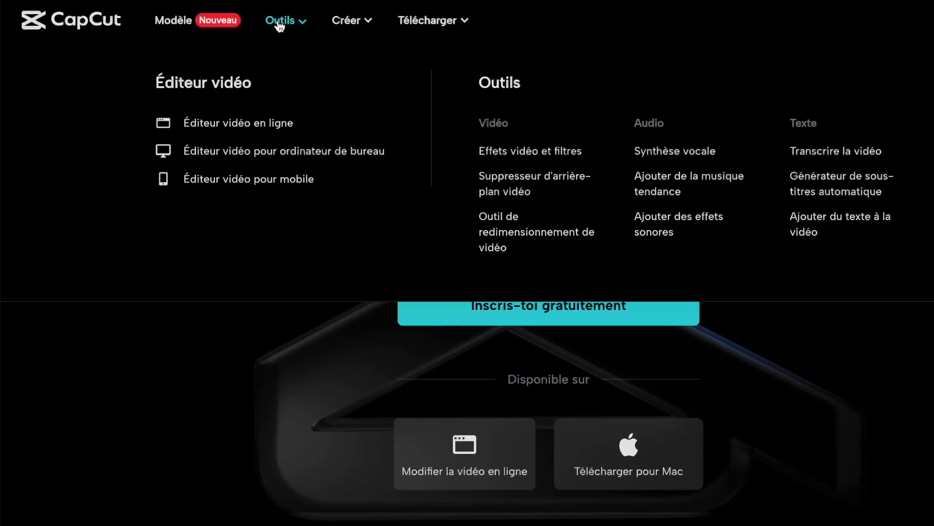
- Open the desktop video editor page on the CapCut website and create a new project in the desktop app
left_click(338, 156)
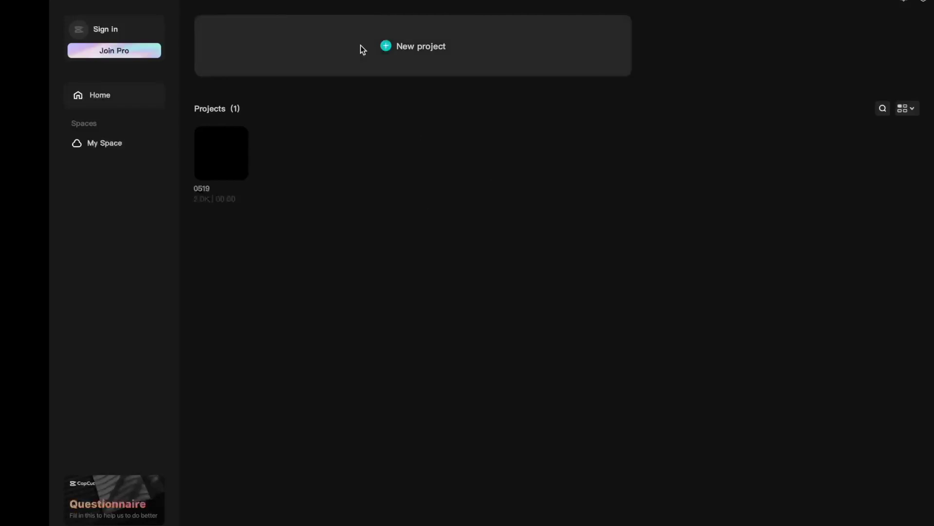
left_click(413, 46)
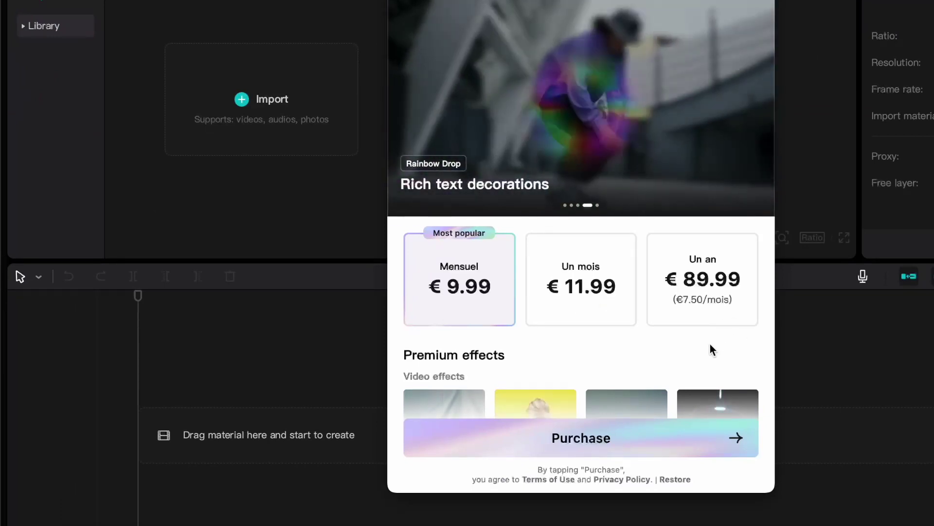
- Review the subscription plans and the premium video effects, transitions, text animations and filters they offer
scroll(711, 344, "down", 5)
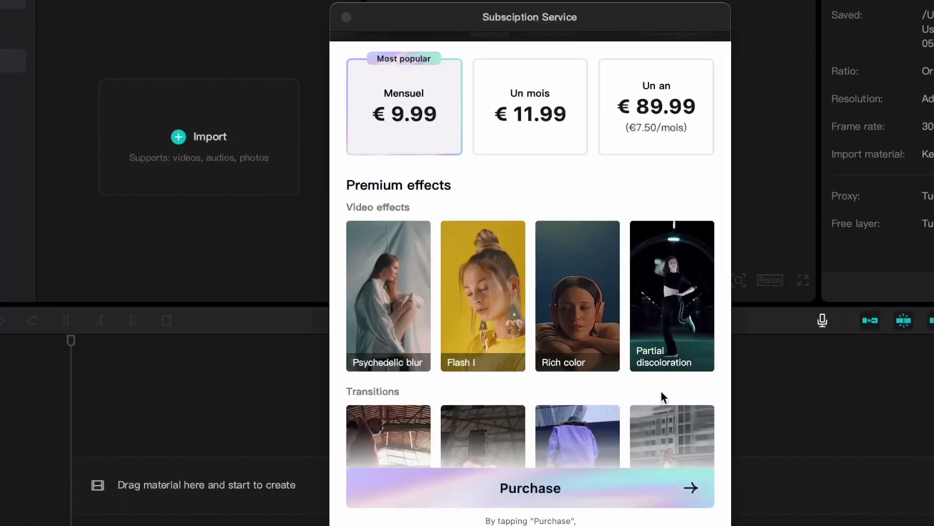
scroll(661, 390, "down", 1)
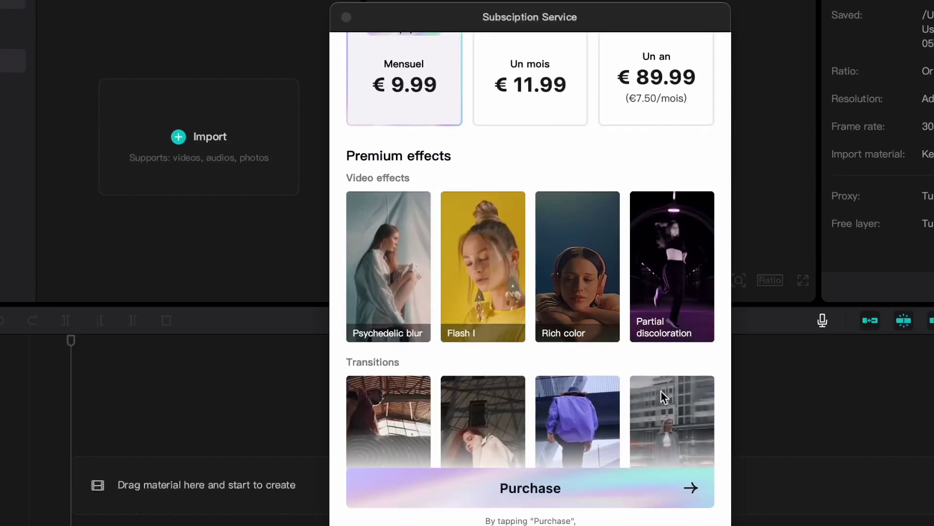
scroll(661, 390, "down", 5)
scroll(661, 390, "down", 2)
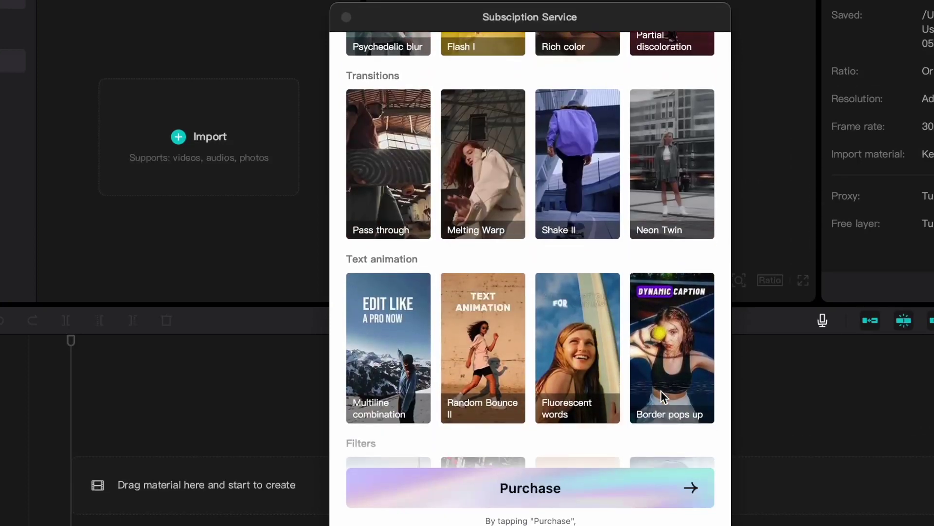
scroll(661, 390, "down", 2)
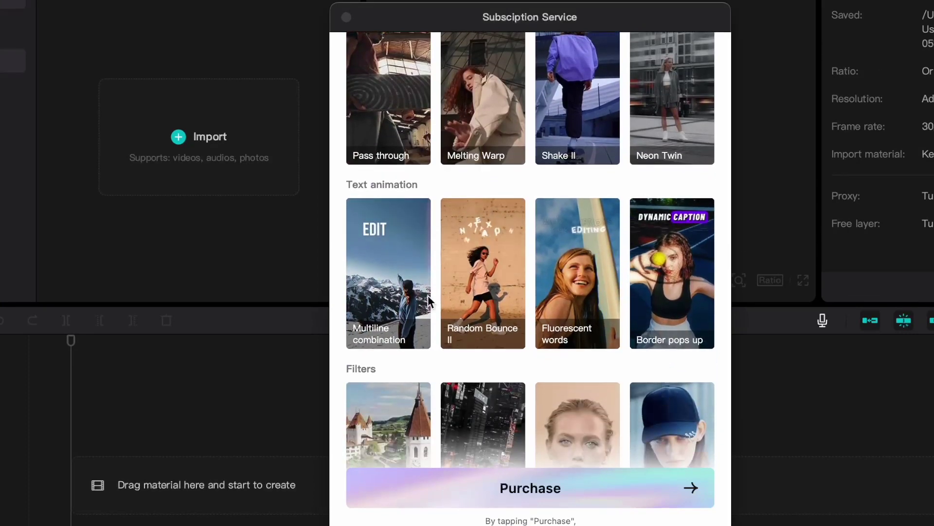
scroll(366, 290, "down", 2)
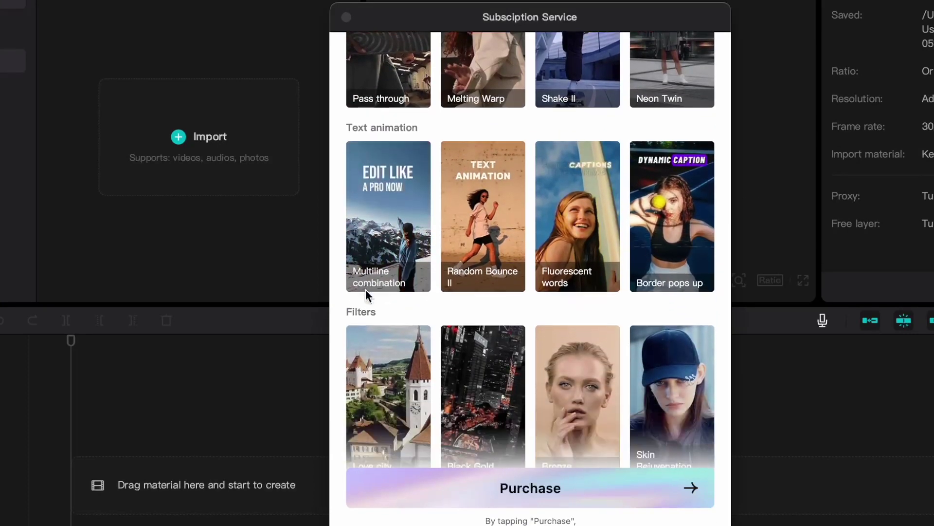
scroll(366, 289, "down", 1)
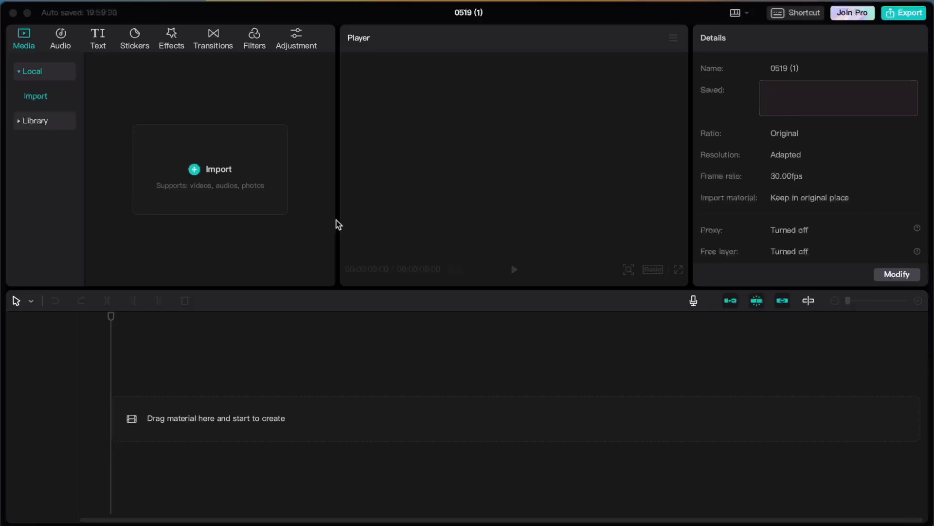
- Enlarge the timeline area and import 1-livre.jpg, 2-devoirs.mp4, 3-exams.mp4 and 4-bac.mp4 into the project
left_click_drag(340, 202, 339, 246)
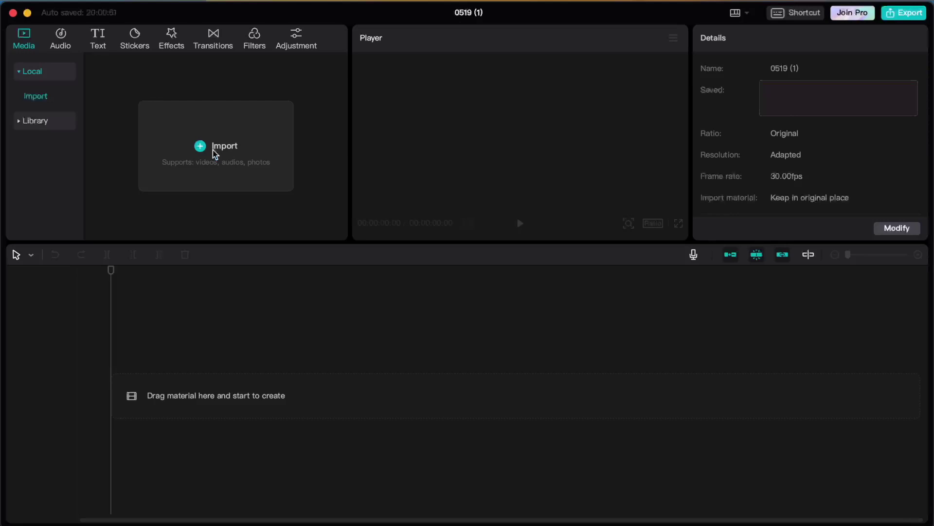
left_click(214, 154)
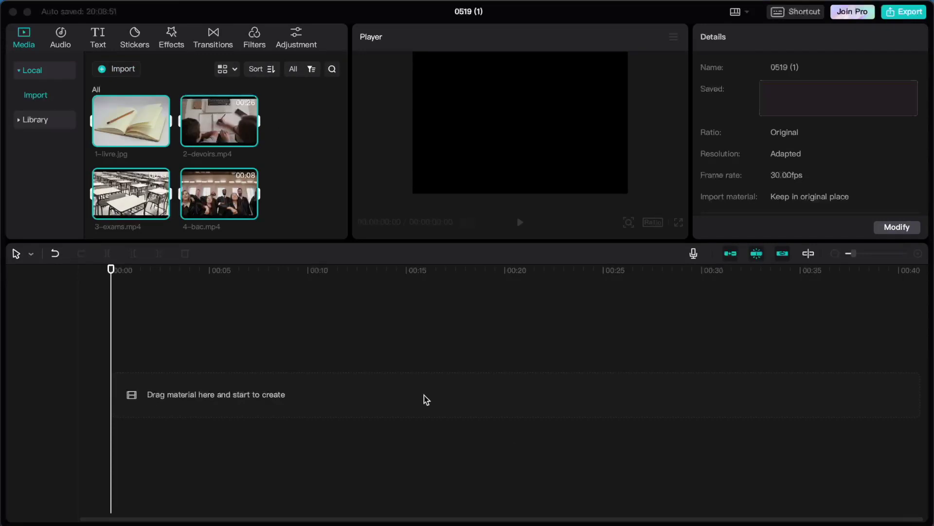
- Try trimming 2-devoirs.mp4 in the media library to the section from about 7 to 19 seconds
left_click(251, 124)
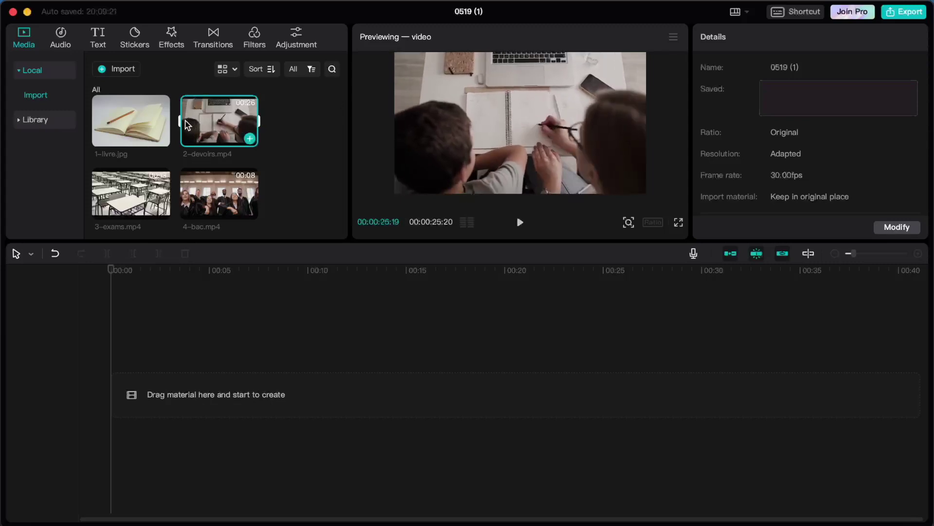
left_click_drag(180, 123, 202, 121)
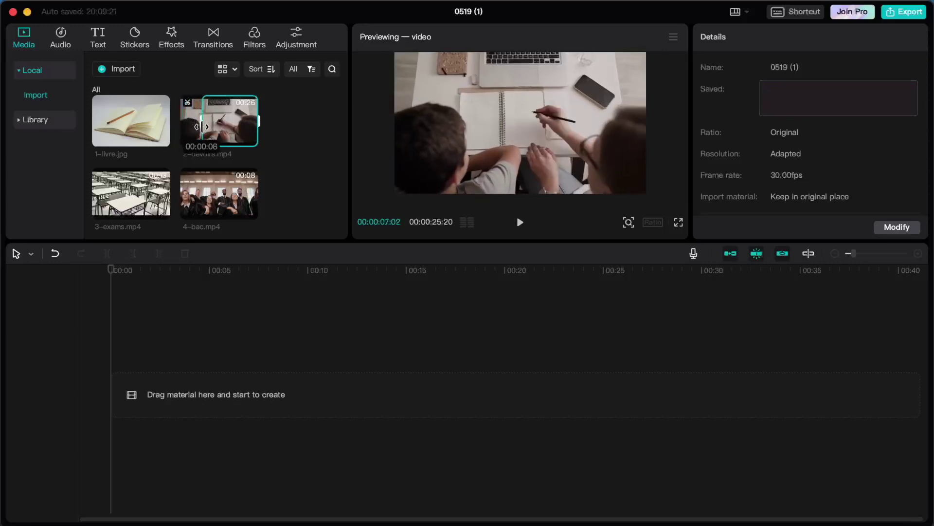
left_click_drag(259, 122, 237, 121)
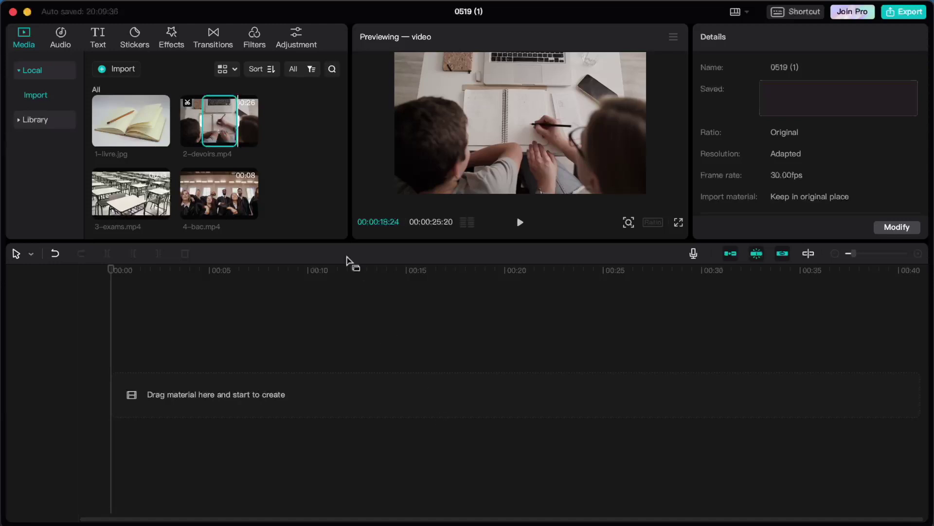
left_click(199, 125)
- Place 1-livre.jpg, 2-devoirs.mp4, 3-exams.mp4 and 4-bac.mp4 one after another on the main timeline track
left_click_drag(117, 128, 202, 389)
left_click_drag(204, 133, 389, 393)
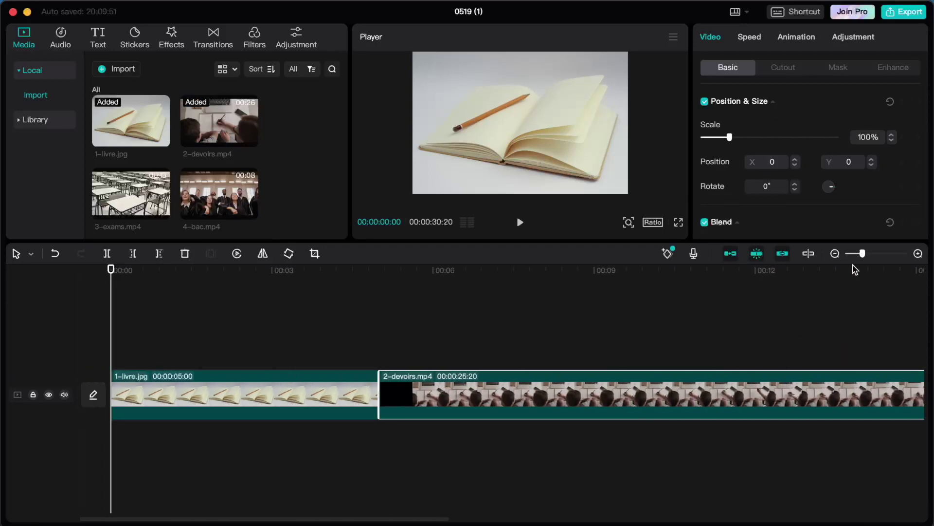
left_click_drag(864, 256, 854, 254)
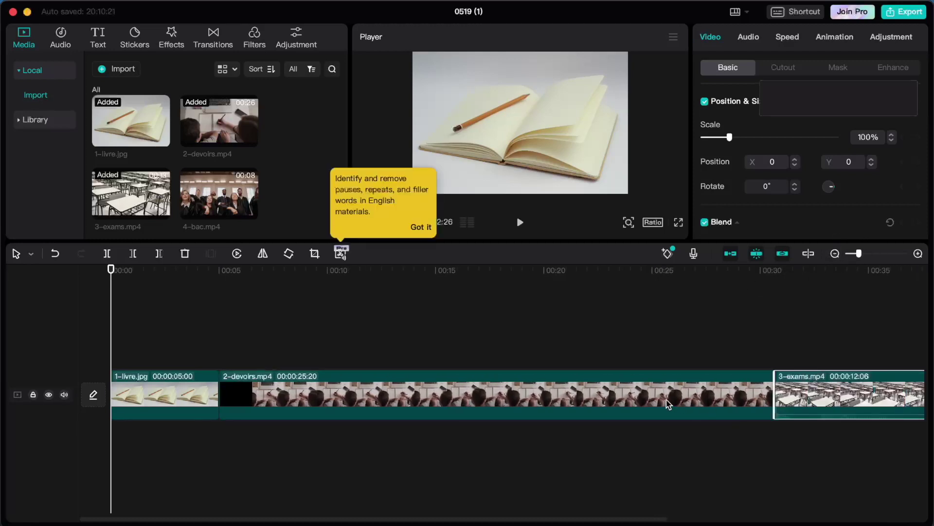
scroll(668, 404, "right", 8)
mouse_move(190, 184)
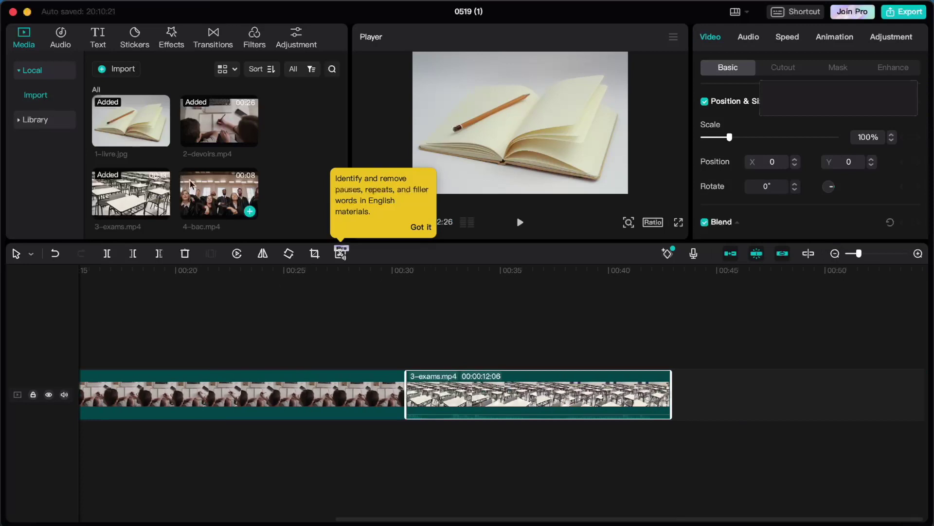
left_click_drag(249, 211, 656, 380)
left_click_drag(677, 398, 678, 396)
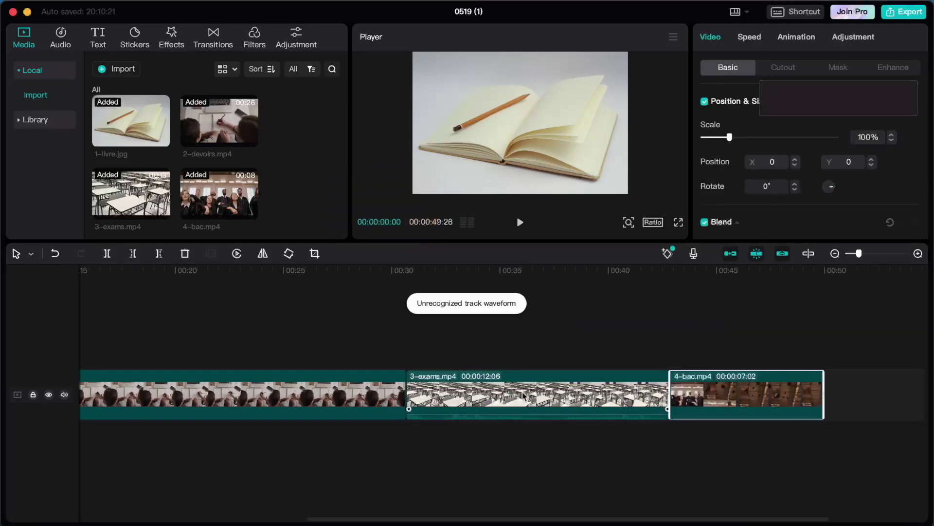
- Set the project's aspect ratio to the vertical 9:16 format
scroll(380, 403, "left", 5)
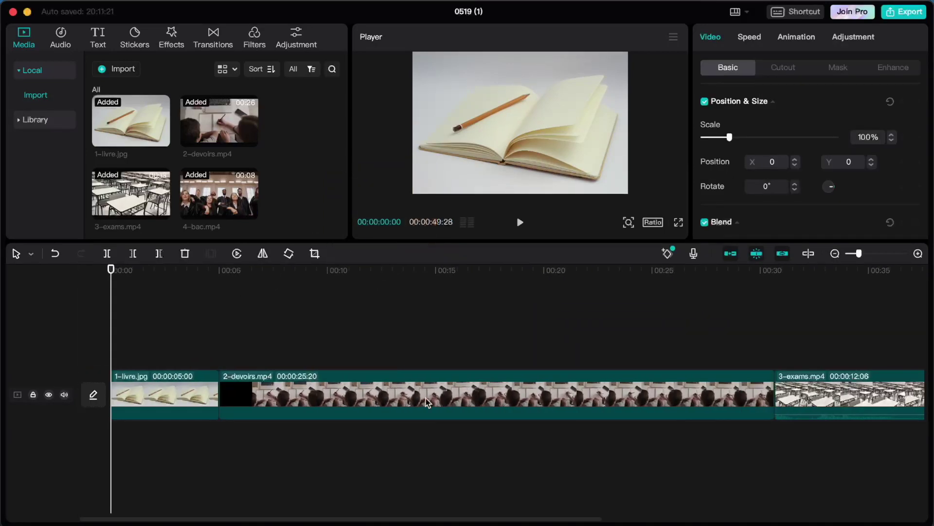
left_click(388, 396)
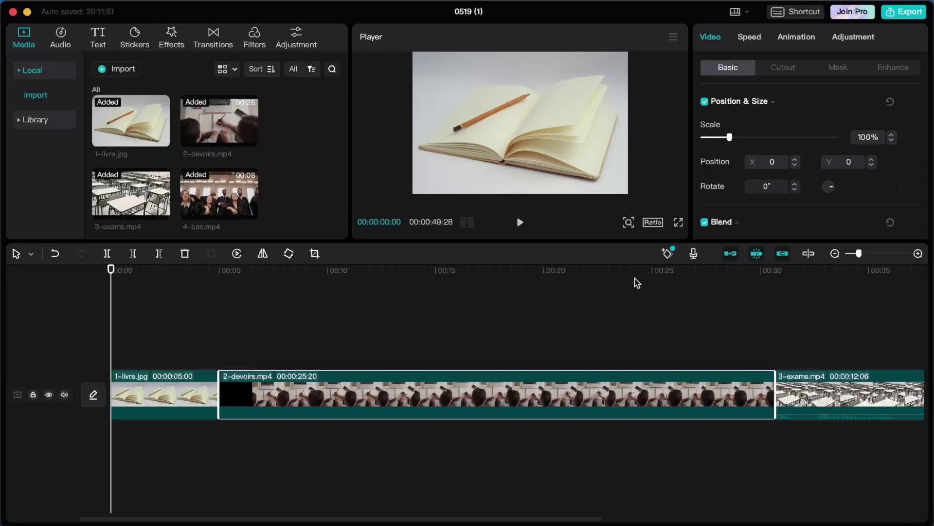
left_click(653, 223)
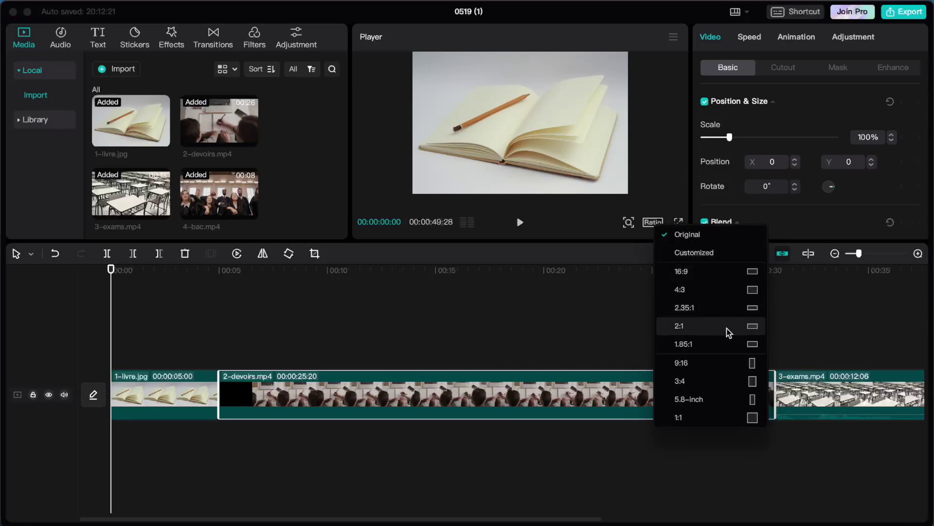
left_click(751, 363)
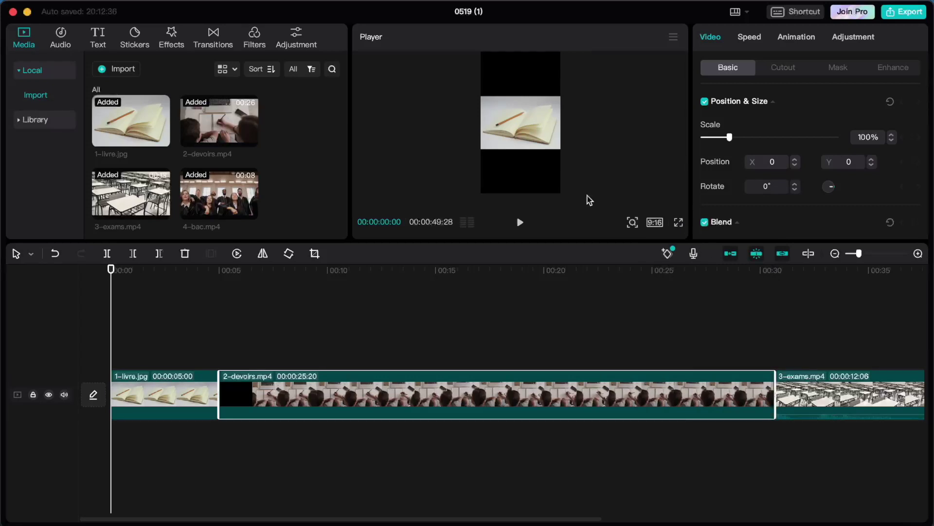
- Scale the 2-devoirs.mp4 clip to 322% so it fills the frame and shift it horizontally to X 790
left_click(520, 223)
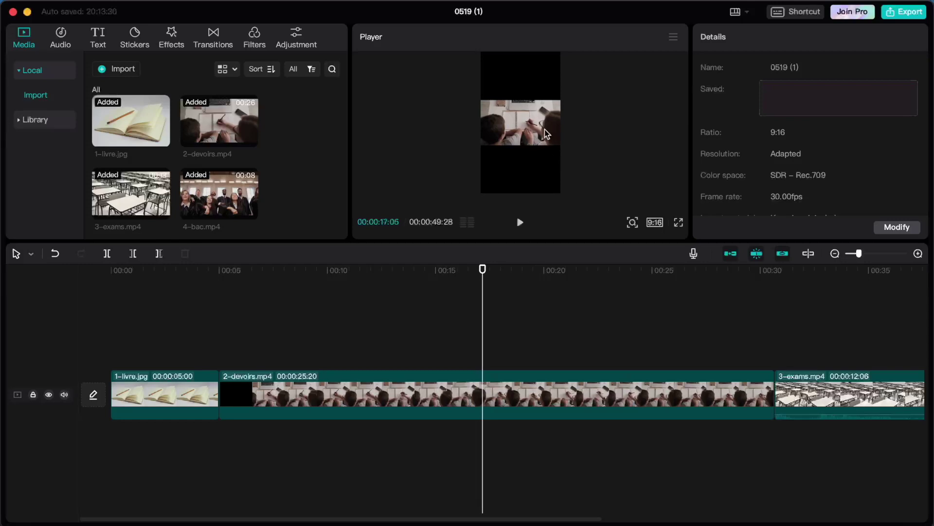
left_click(516, 126)
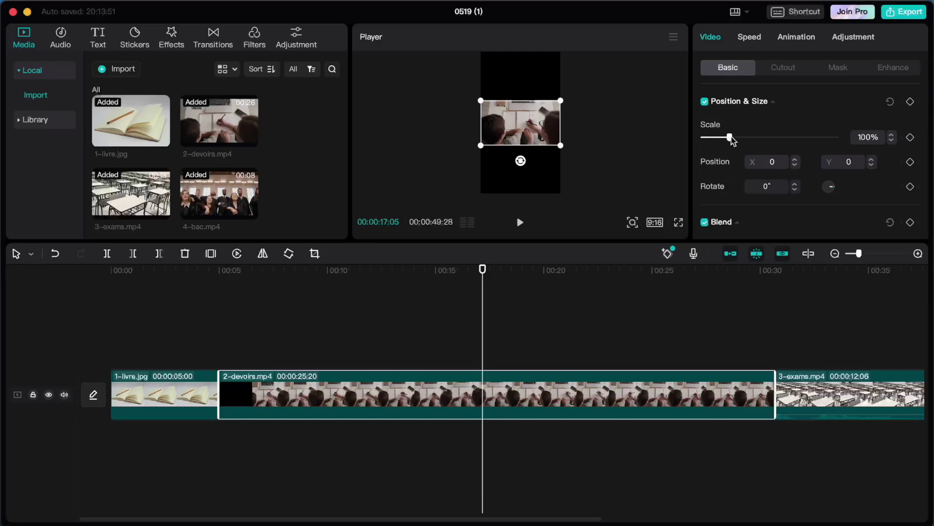
left_click_drag(732, 140, 792, 146)
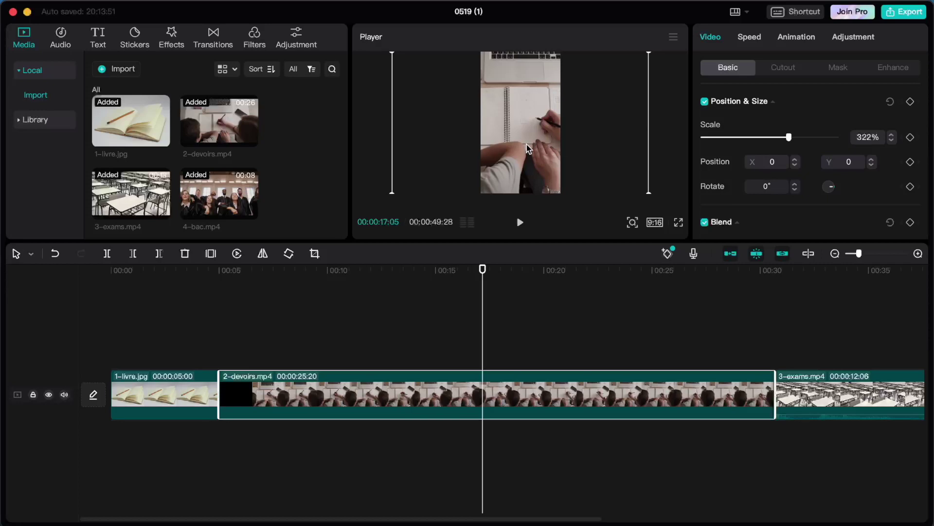
left_click_drag(527, 144, 543, 129)
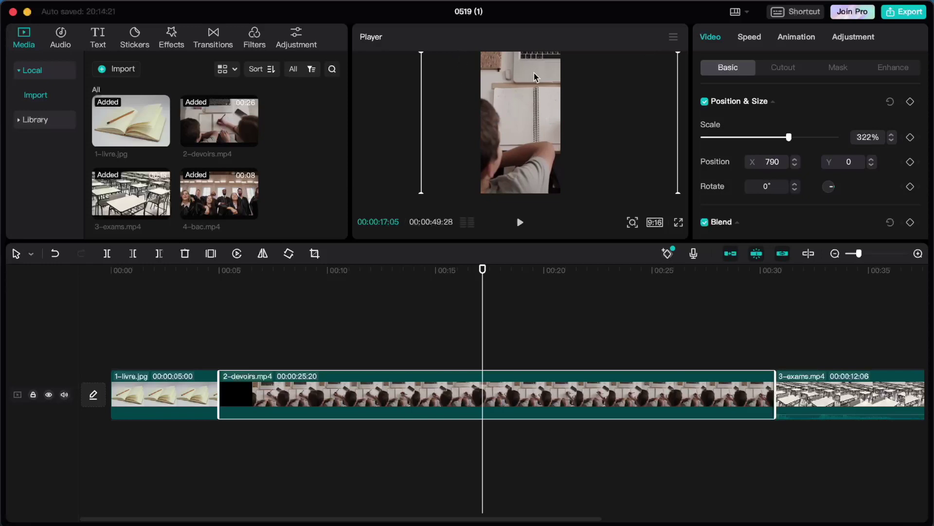
- Set the project's aspect ratio back to Original
left_click(655, 224)
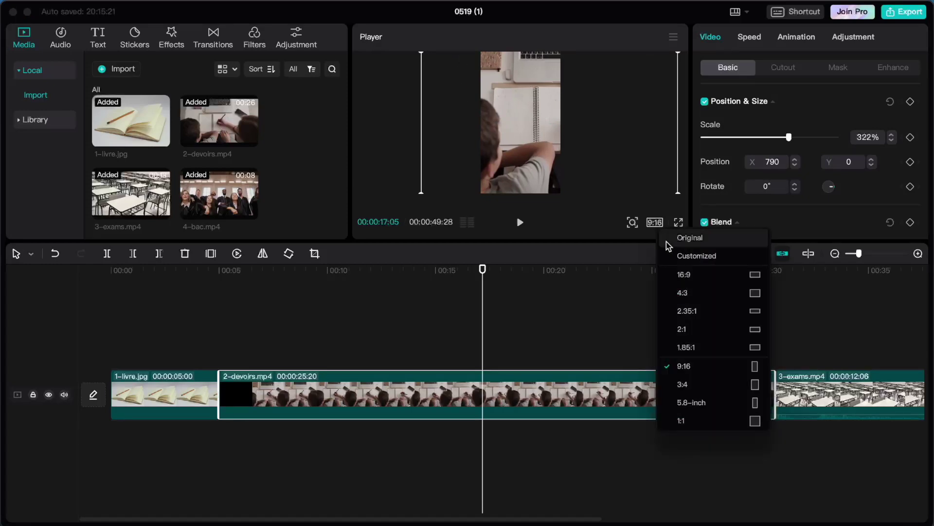
left_click(689, 242)
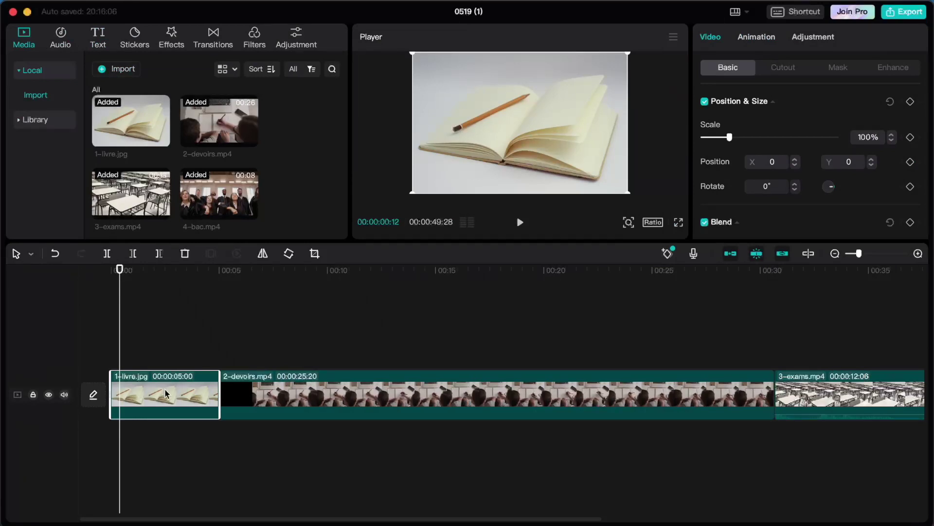
- Shorten the 1-livre.jpg clip to about 00:00:01:17 and play the cut into 2-devoirs.mp4
left_click_drag(109, 392, 110, 397)
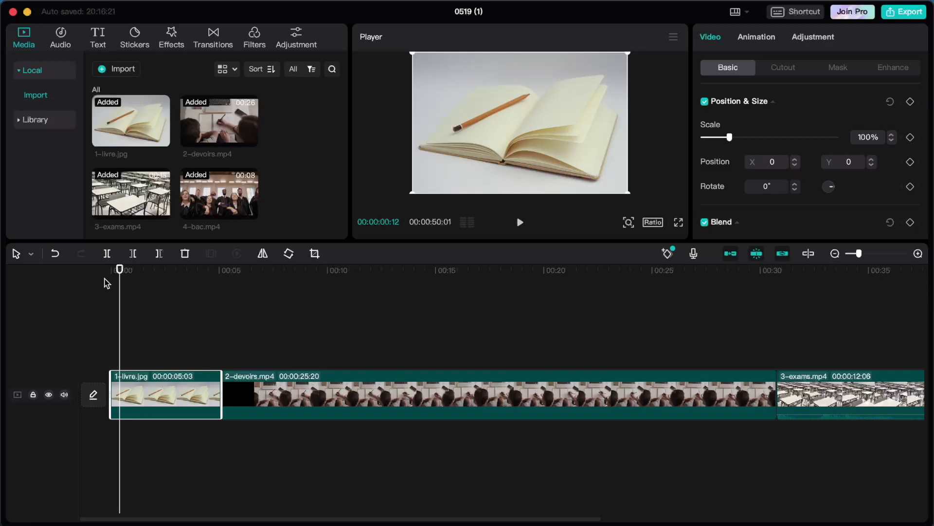
left_click_drag(119, 269, 97, 268)
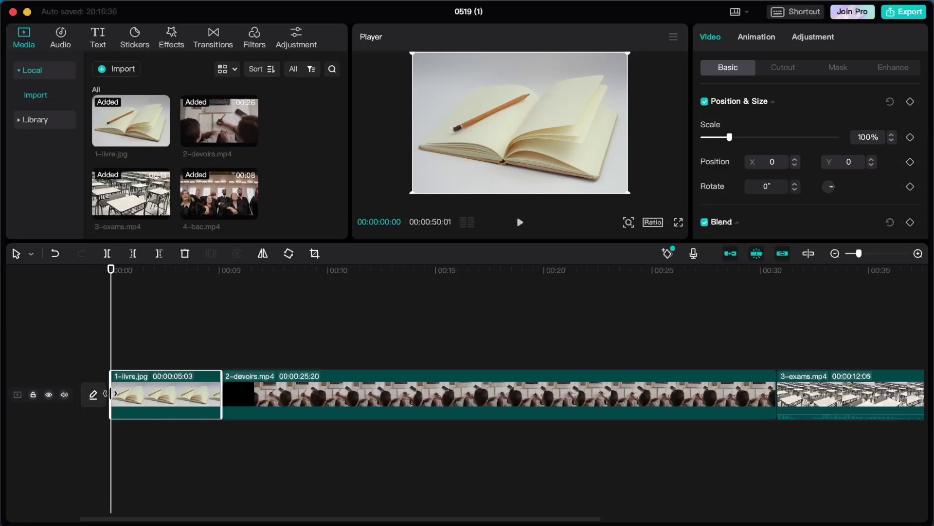
left_click_drag(108, 393, 139, 387)
left_click(138, 321)
key("space")
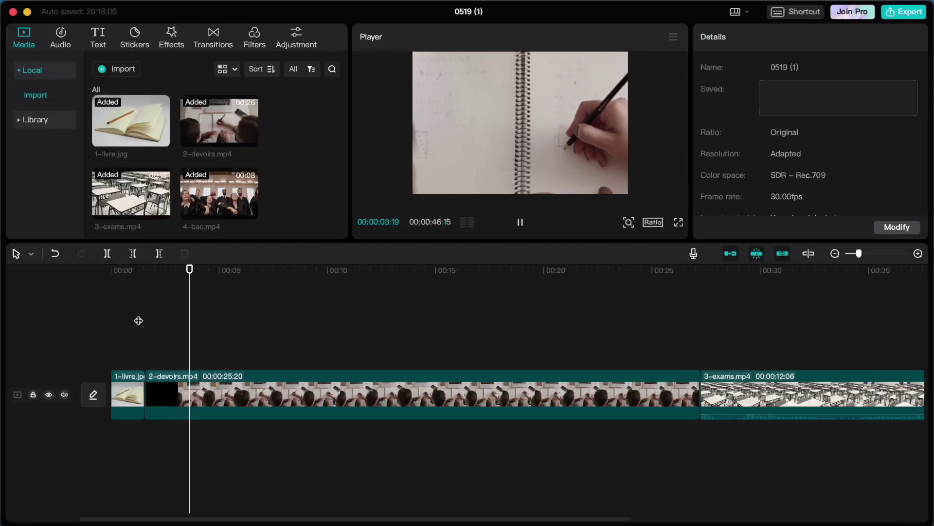
key("space")
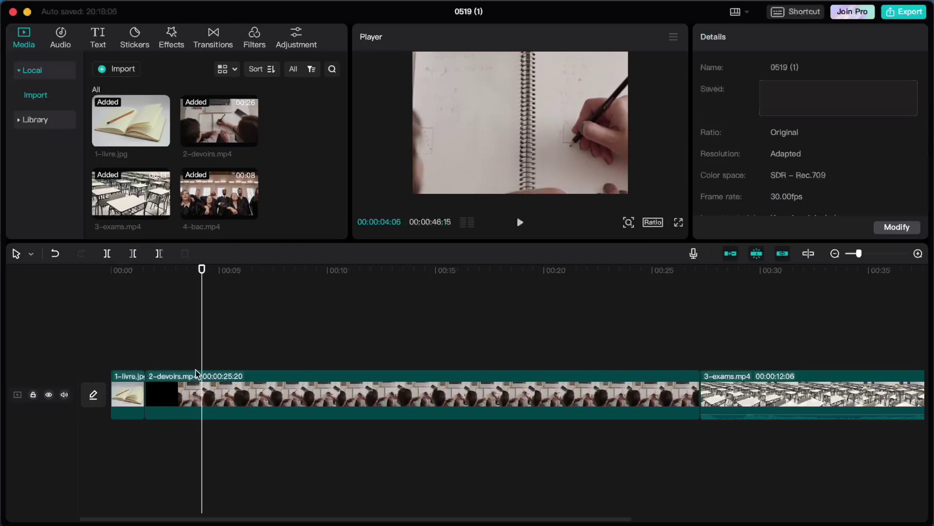
- Trim the black opening off the start of 2-devoirs.mp4, shortening the clip to 00:00:24:13
left_click(139, 314)
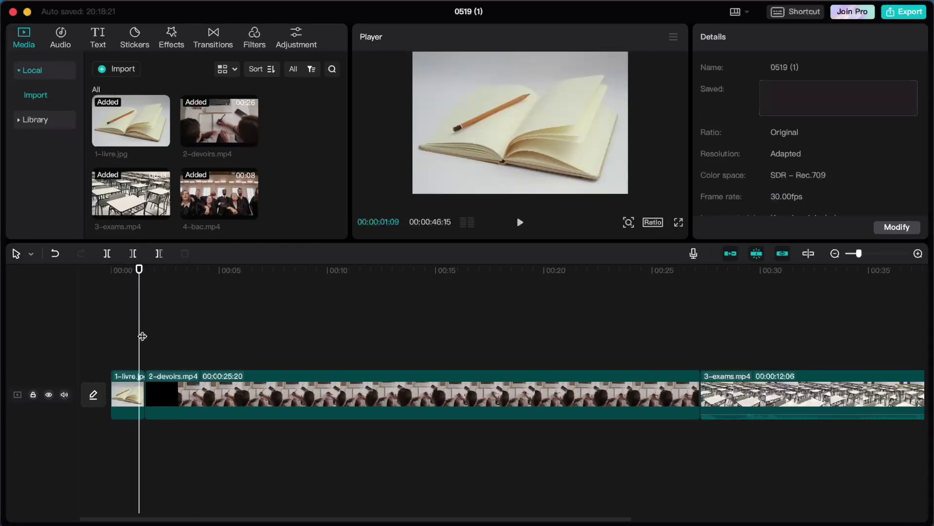
left_click(145, 341)
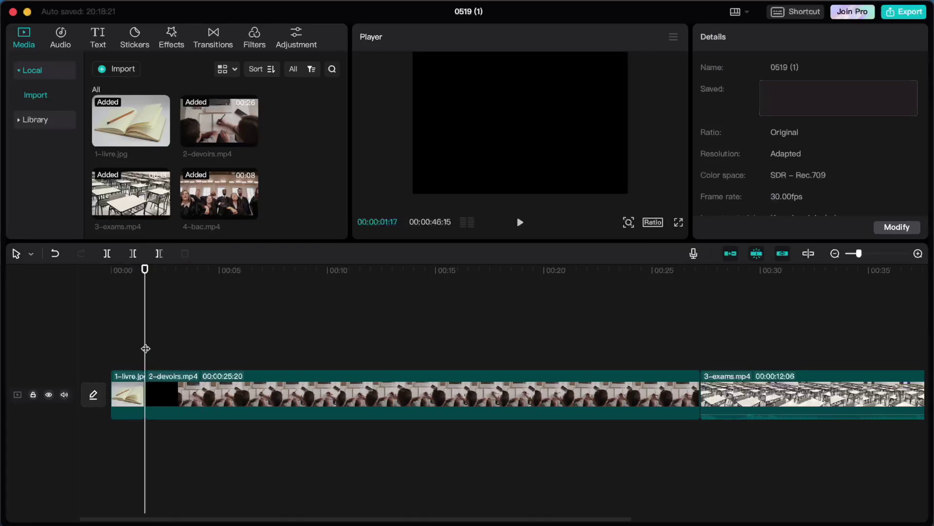
left_click(157, 392)
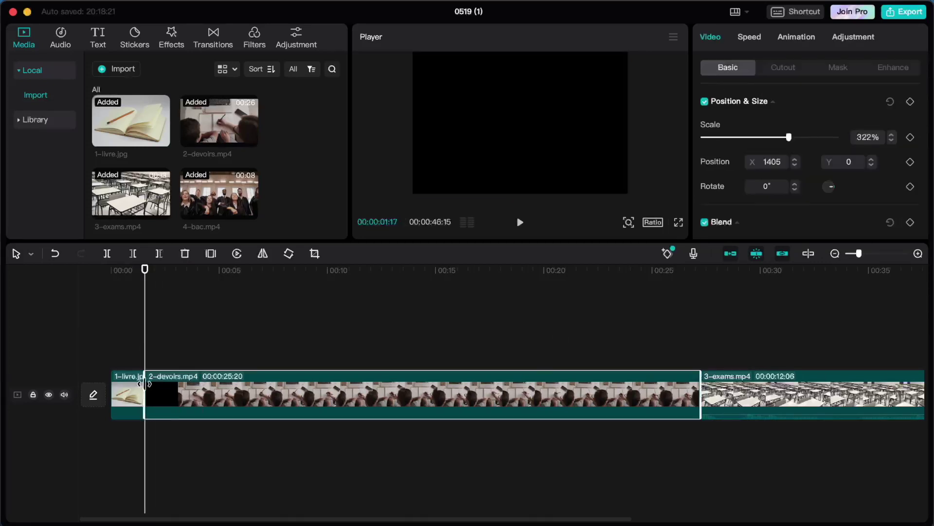
left_click_drag(144, 385, 170, 390)
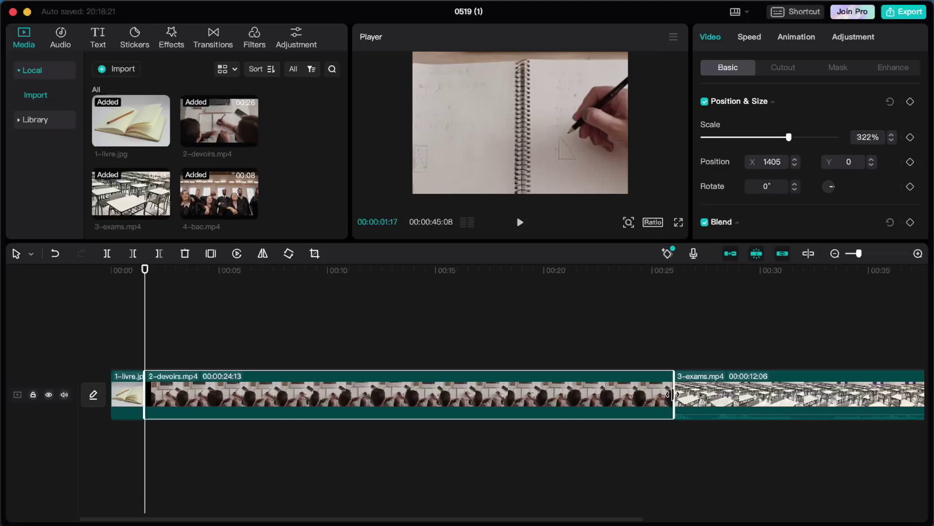
- Try trimming a short piece off the end of the 2-devoirs.mp4 clip
left_click_drag(672, 393, 627, 393)
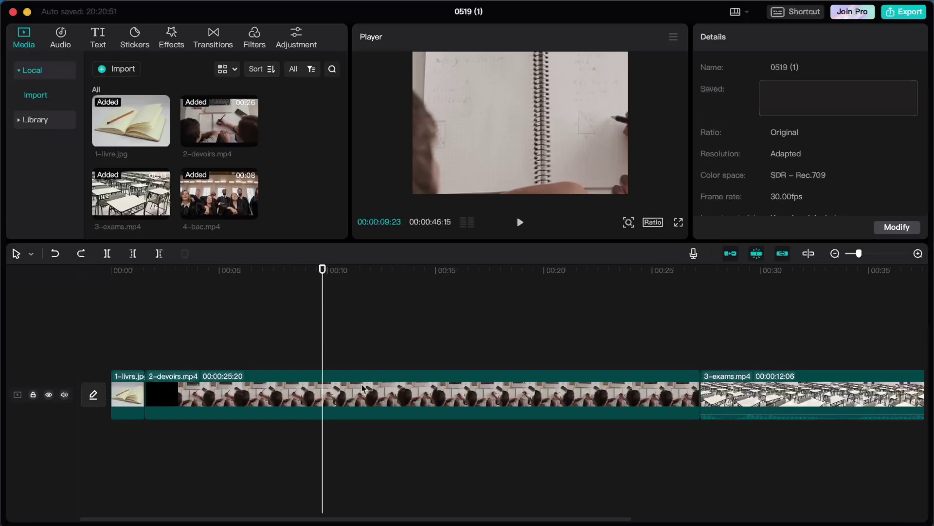
- Undo the trim of 1-livre.jpg and split 2-devoirs.mp4 in Split mode so its first piece lasts 00:00:07:04
left_click(20, 255)
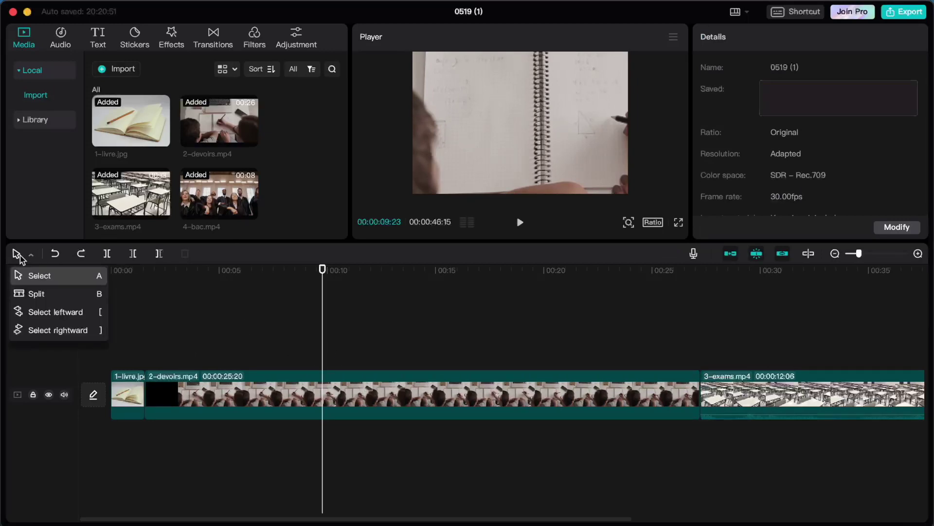
left_click(33, 295)
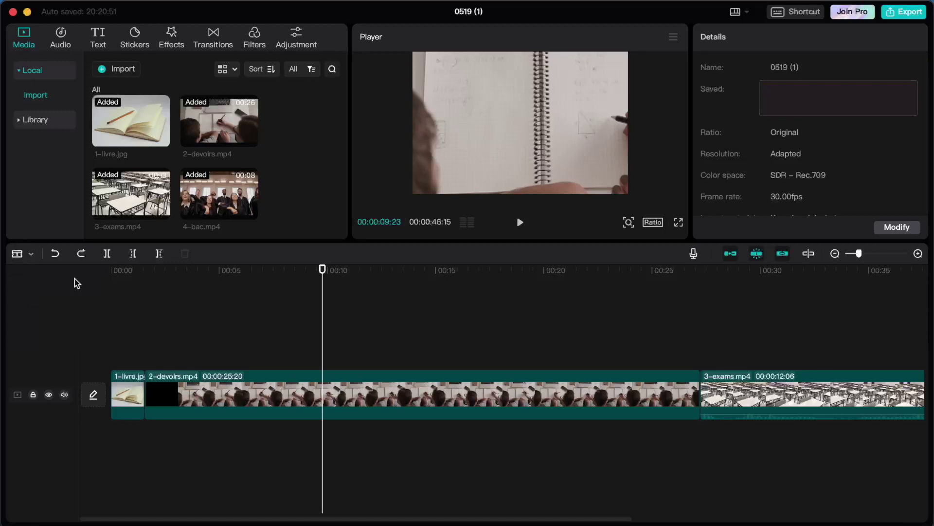
key("super+z")
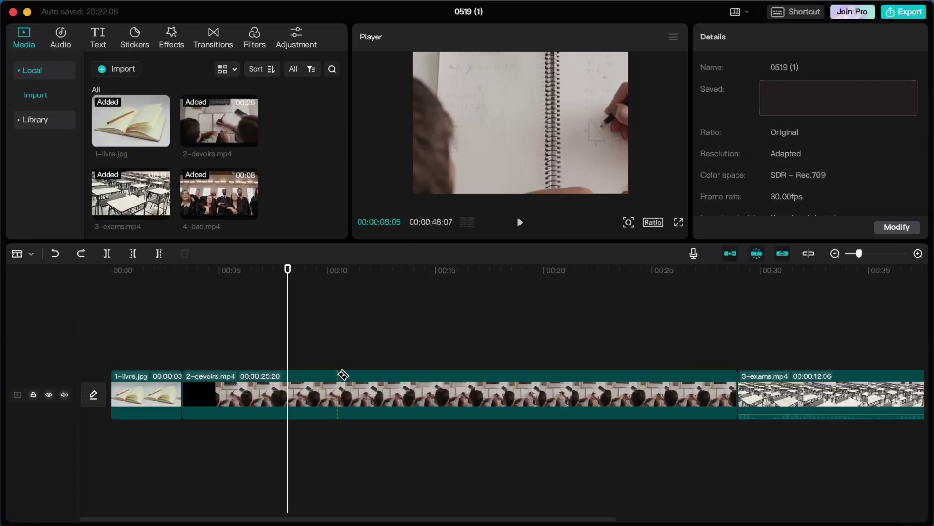
left_click(338, 390)
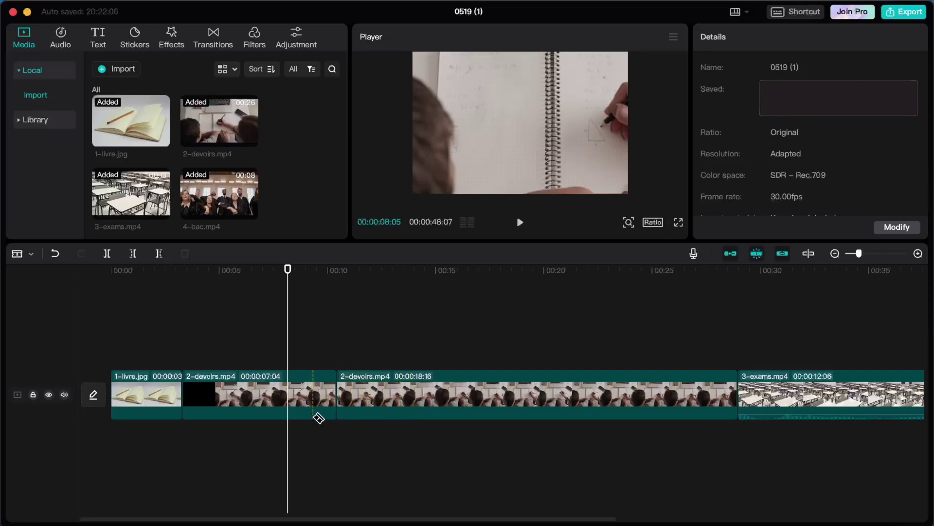
- Return to Select mode and split the second 2-devoirs.mp4 piece at 00:00:17:17
key("a")
left_click_drag(460, 346, 492, 346)
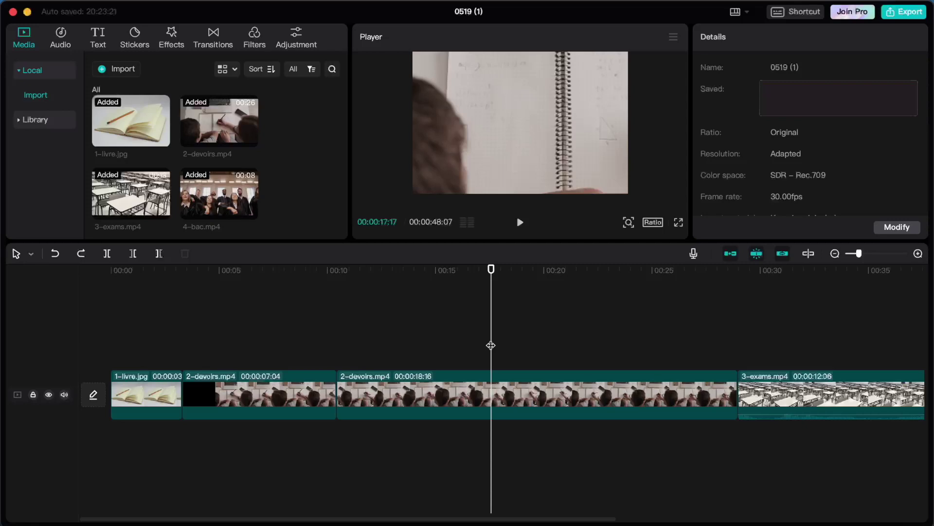
key("super+b")
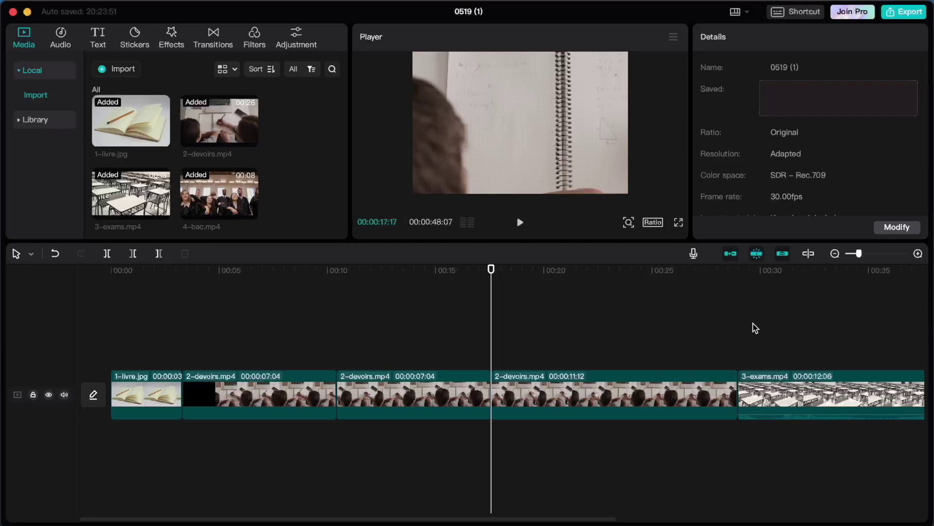
- Review the list of timeline keyboard shortcuts and return to the timeline
left_click(778, 13)
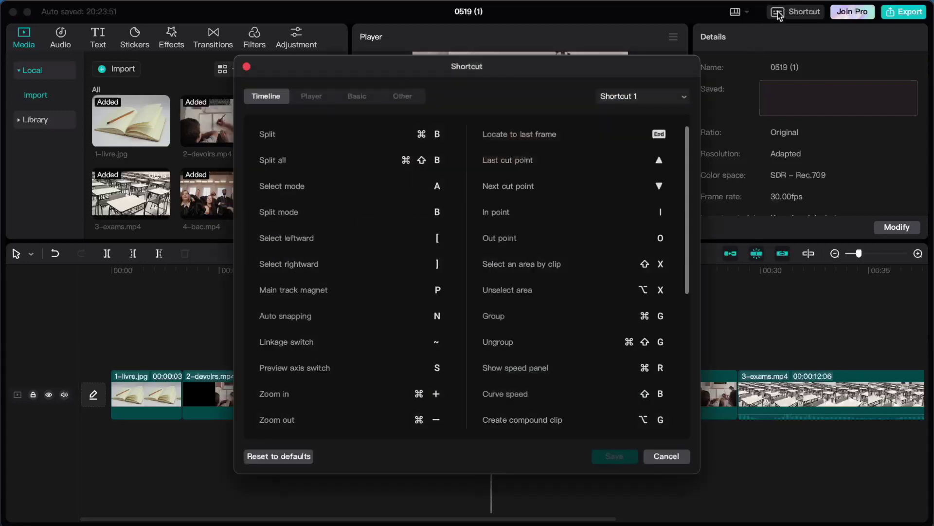
mouse_move(432, 422)
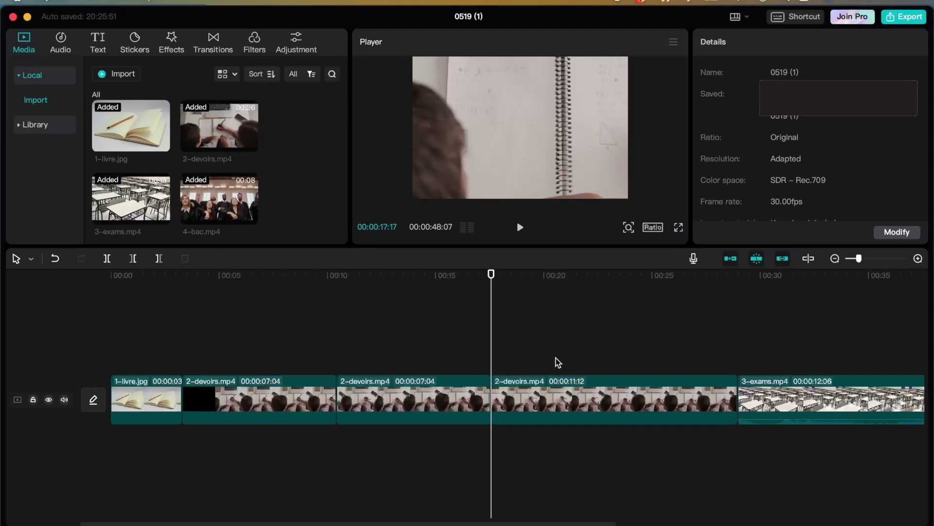
left_click(403, 365)
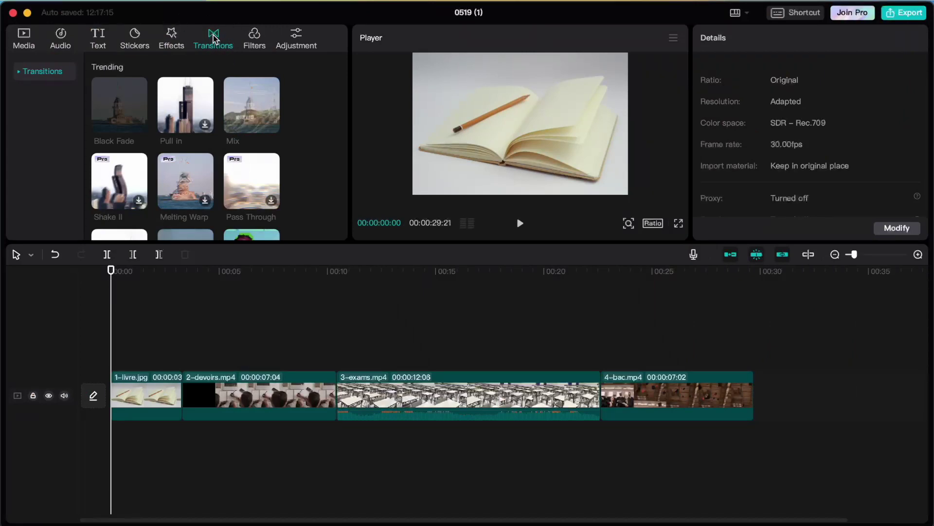
- Add the Black Fade transition between 1-livre.jpg and 2-devoirs.mp4 and play it from 00:00:03:00
scroll(188, 108, "down", 5)
scroll(191, 109, "down", 5)
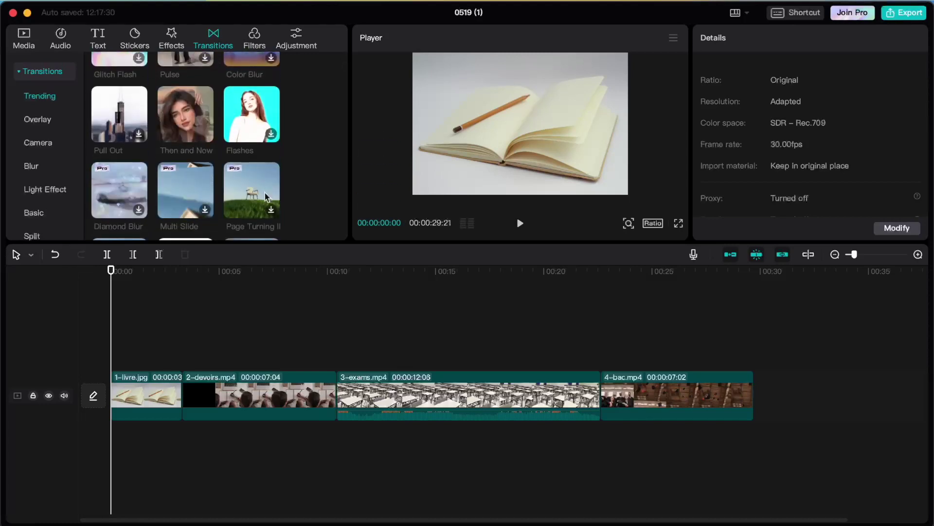
scroll(192, 170, "up", 4)
scroll(191, 168, "up", 5)
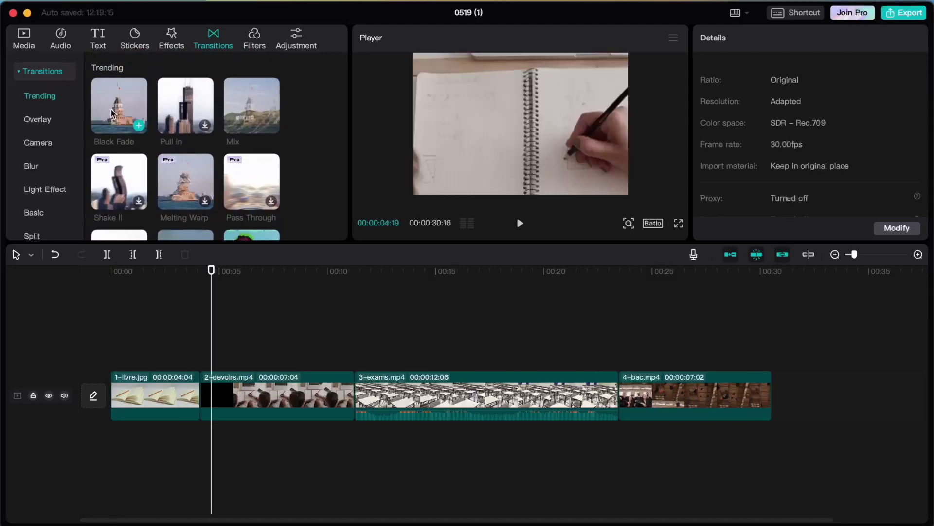
left_click(111, 109)
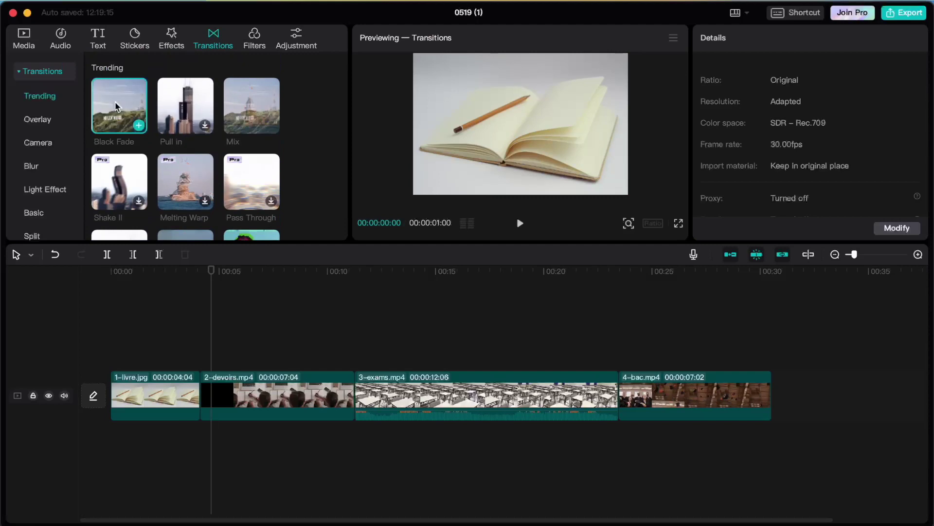
left_click_drag(119, 104, 200, 392)
left_click(177, 350)
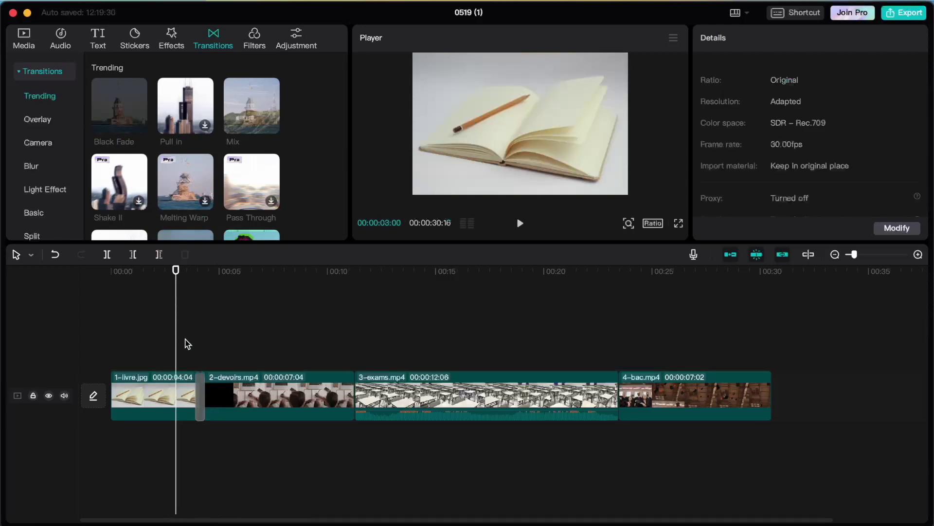
left_click(519, 224)
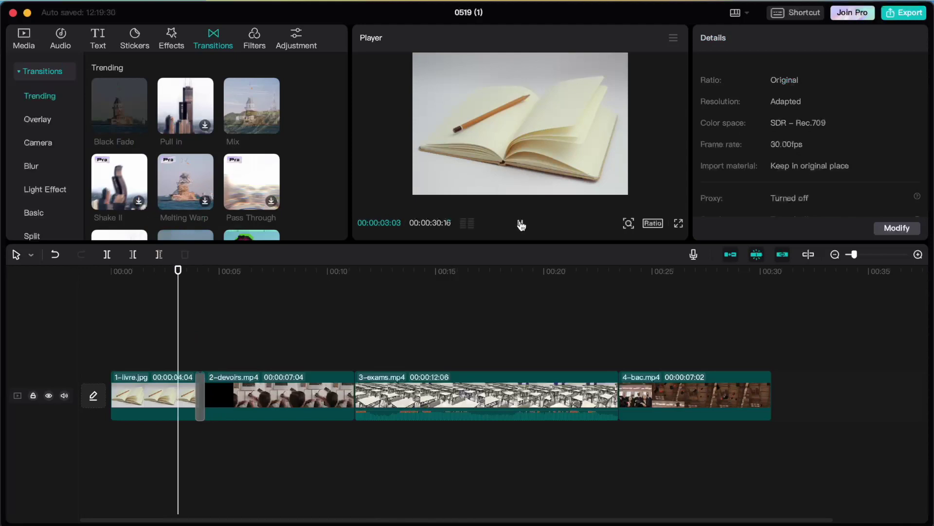
- Add a transition between 2-devoirs.mp4 and 3-exams.mp4 and select the 4-bac.mp4 clip
left_click(351, 349)
left_click(633, 394)
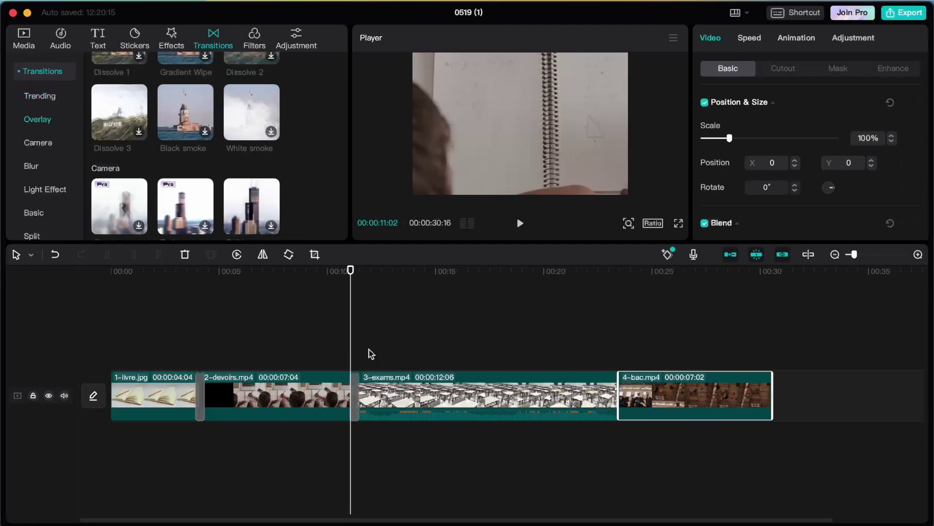
- Browse the available transitions from the Trending category through Overlay, Camera and Blur
scroll(151, 127, "up", 5)
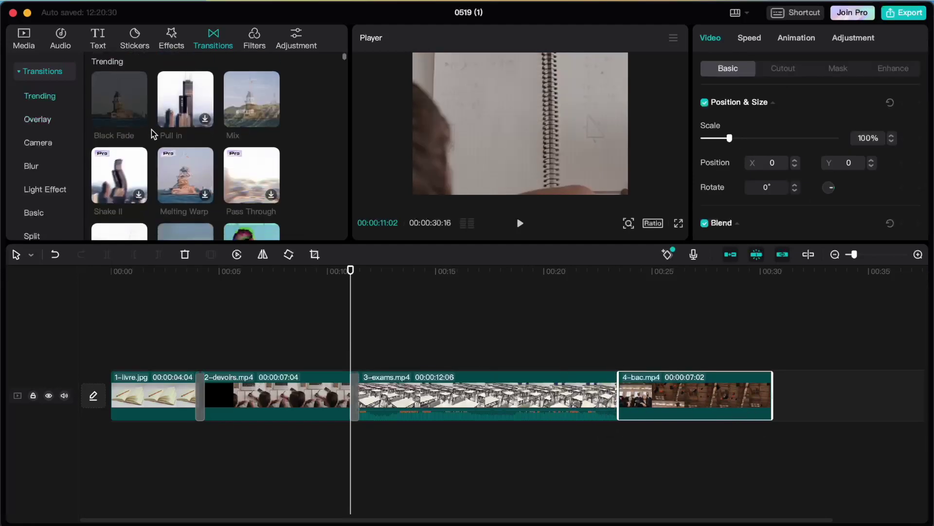
scroll(151, 130, "down", 3)
scroll(159, 141, "down", 6)
scroll(162, 145, "down", 8)
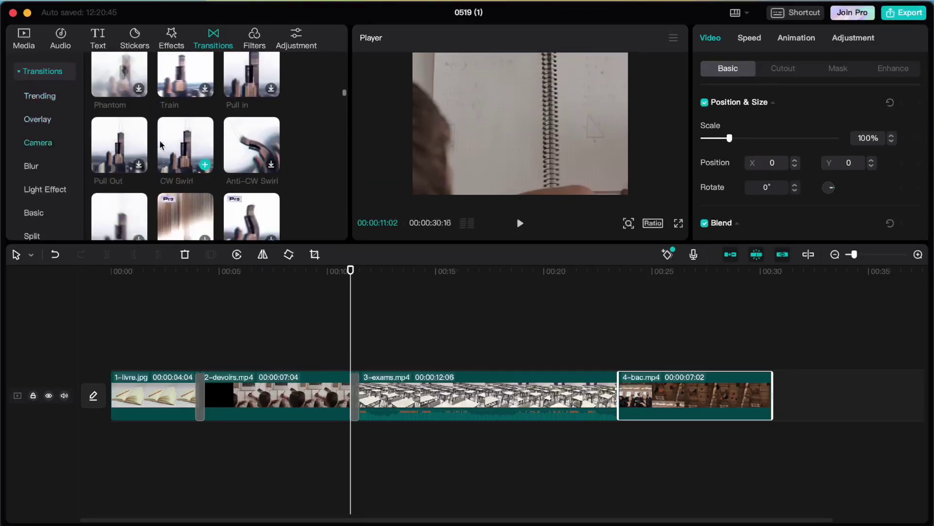
scroll(162, 144, "up", 1)
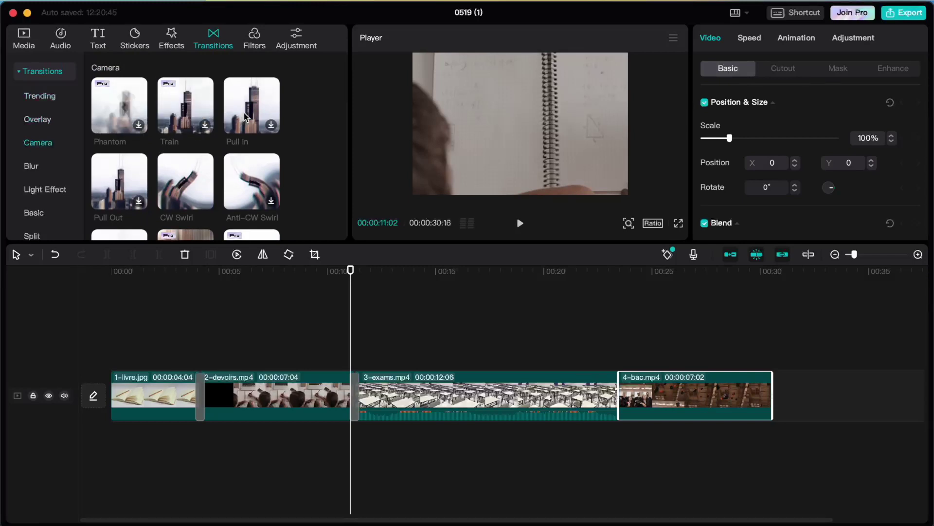
scroll(200, 146, "down", 6)
scroll(195, 141, "down", 6)
scroll(167, 203, "down", 6)
- Preview transitions from the Light Effect, Basic, Split, Glitch and Social Media categories
left_click(108, 168)
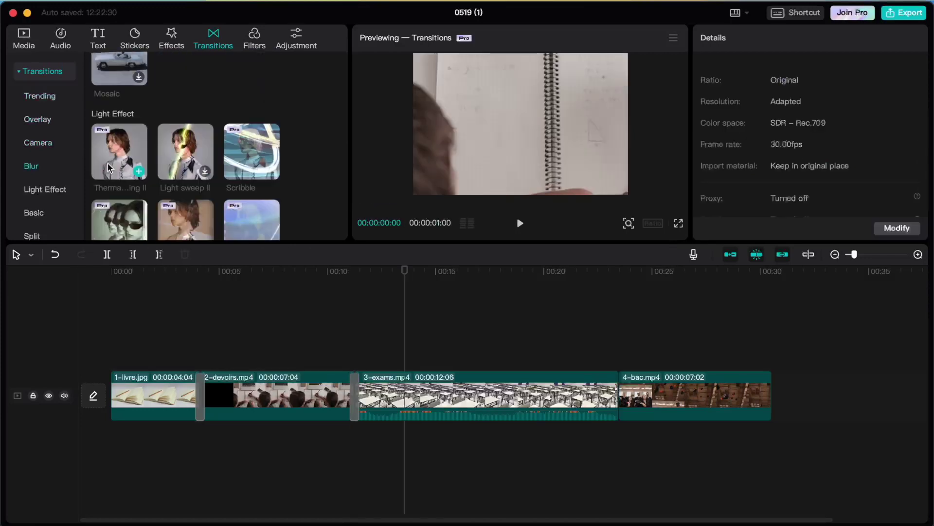
scroll(107, 163, "down", 1)
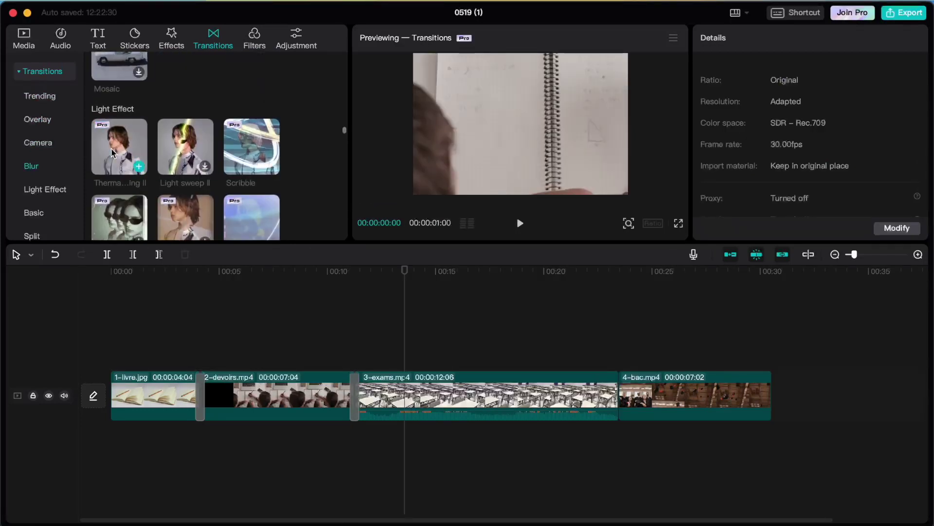
scroll(146, 146, "down", 5)
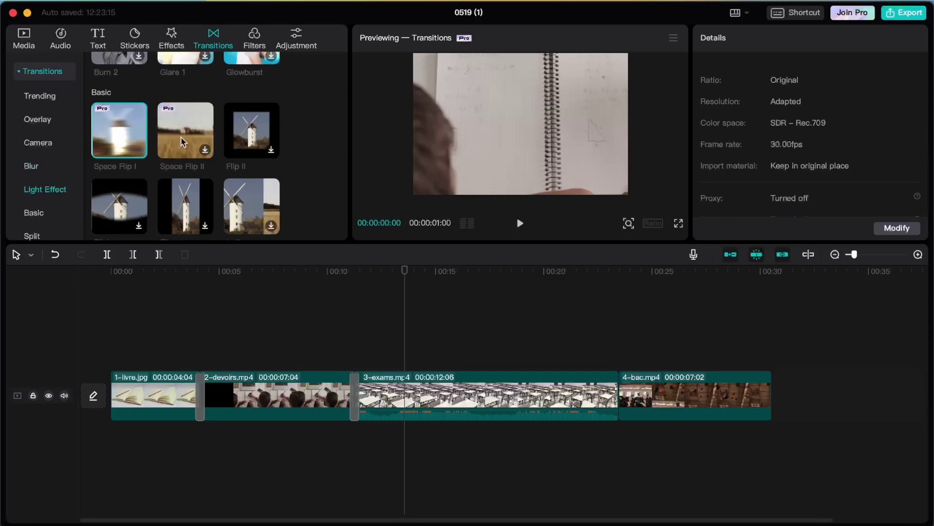
scroll(181, 137, "down", 3)
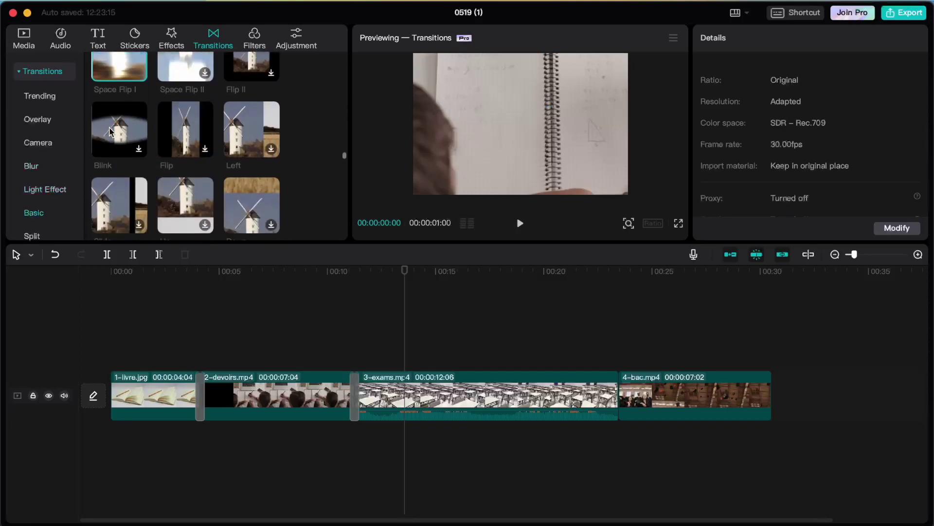
scroll(110, 130, "down", 5)
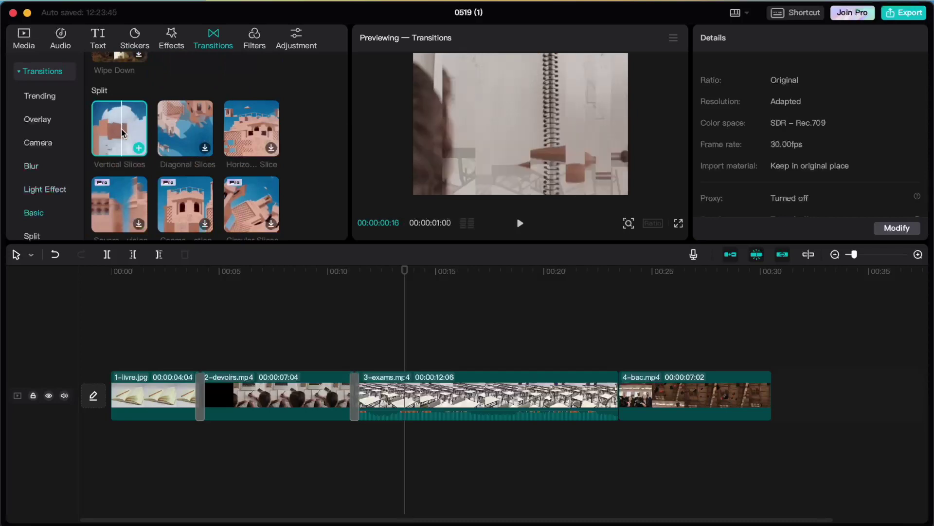
scroll(152, 181, "down", 5)
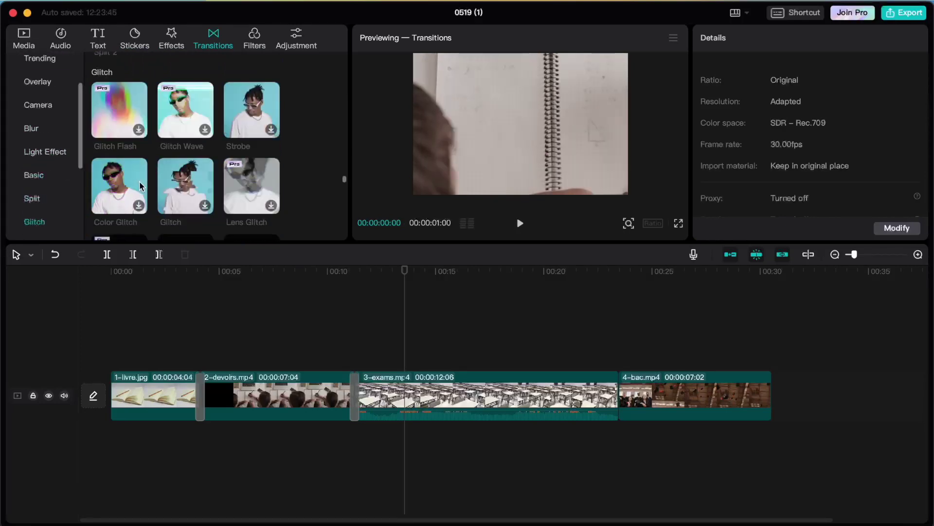
left_click(186, 121)
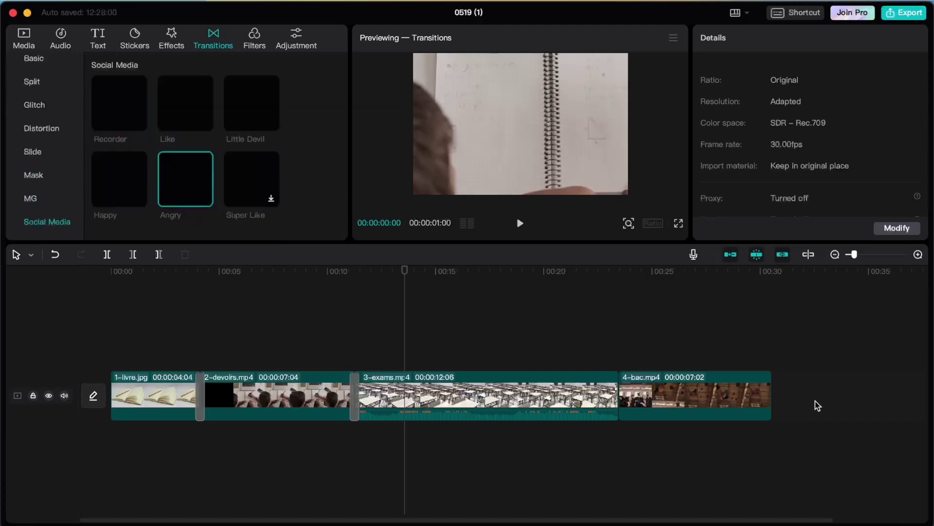
- Try several entrance animations on the 4-bac.mp4 clip, including Fade In, and apply Whirl
left_click(669, 393)
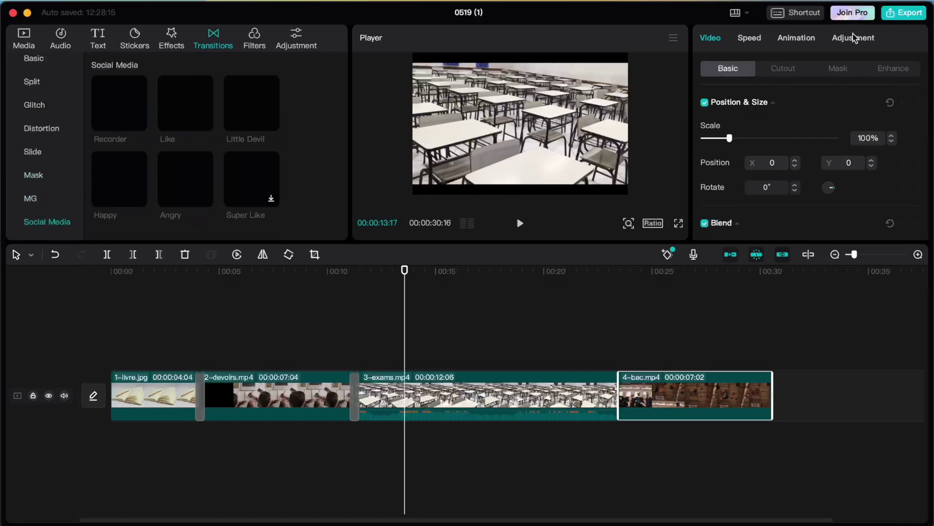
left_click(797, 39)
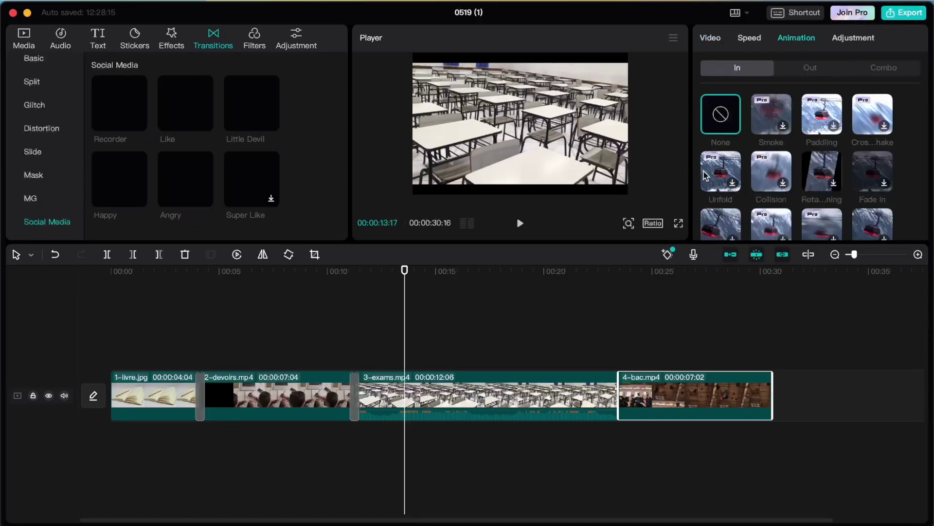
left_click(824, 113)
left_click(872, 116)
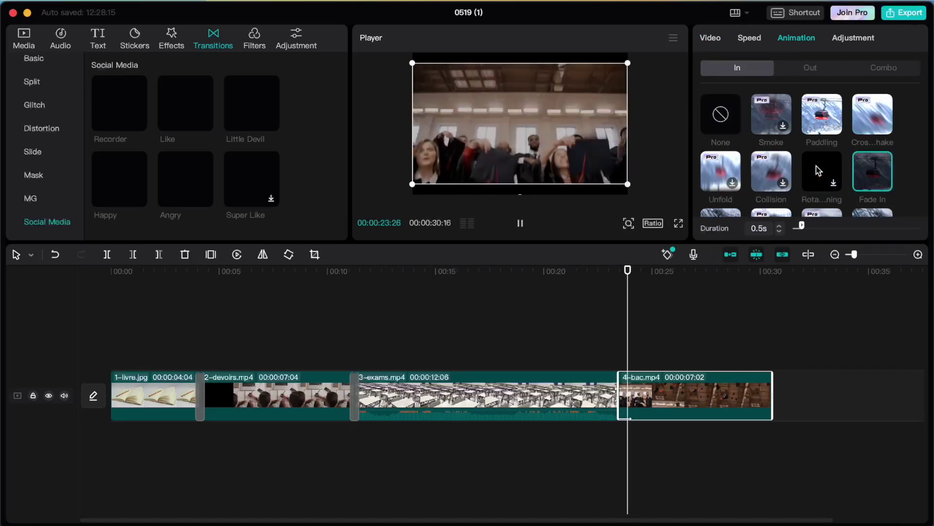
scroll(798, 175, "down", 5)
left_click(761, 191)
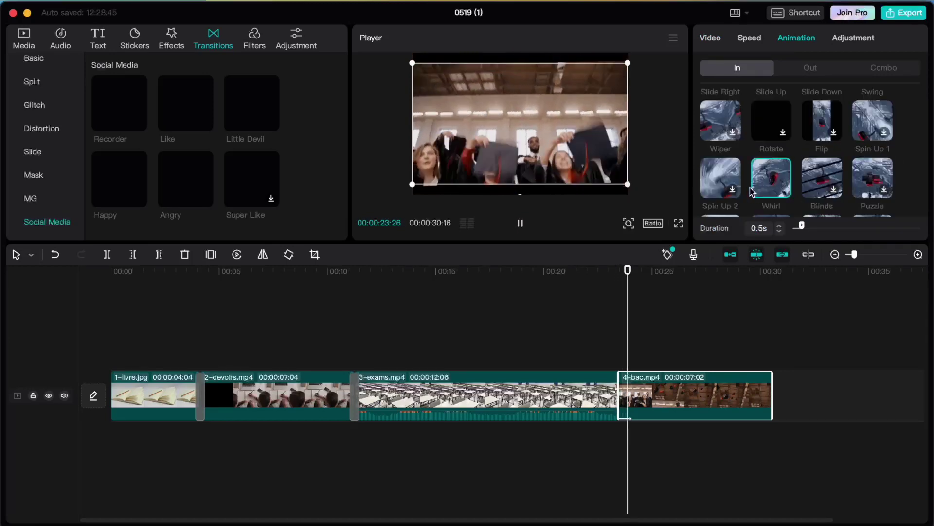
- Play the cut from 3-exams.mp4 into 4-bac.mp4 to check the entrance animation
left_click(589, 340)
left_click(595, 339)
key("space")
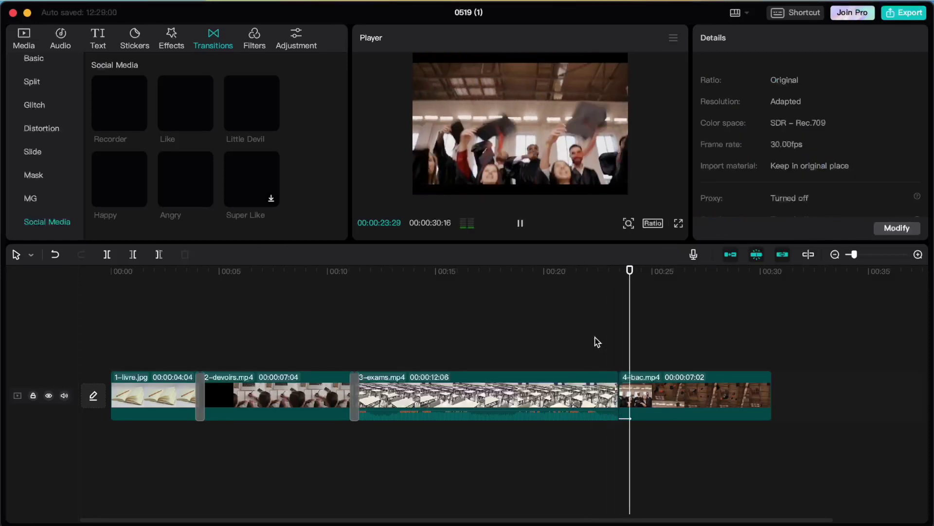
key("space")
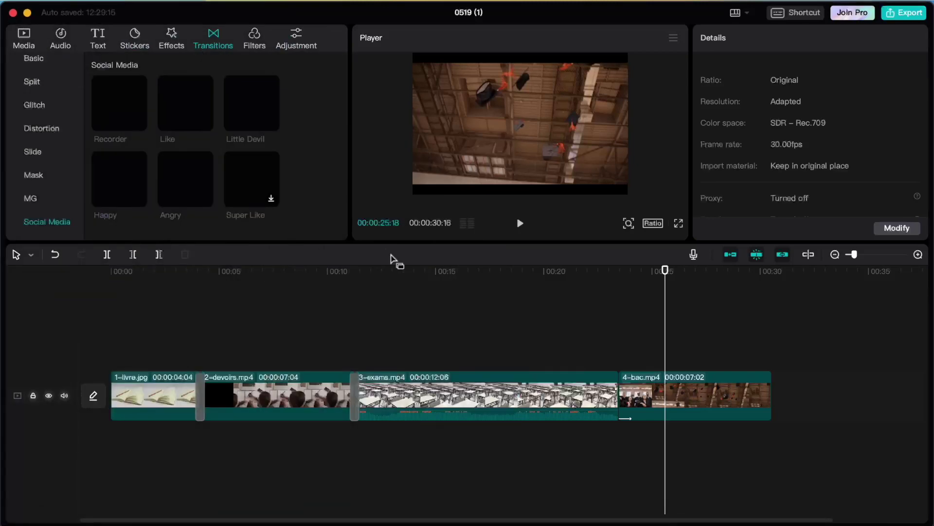
- Preview the Default text title and place it on a track above 1-livre.jpg at the start of the timeline
left_click(96, 38)
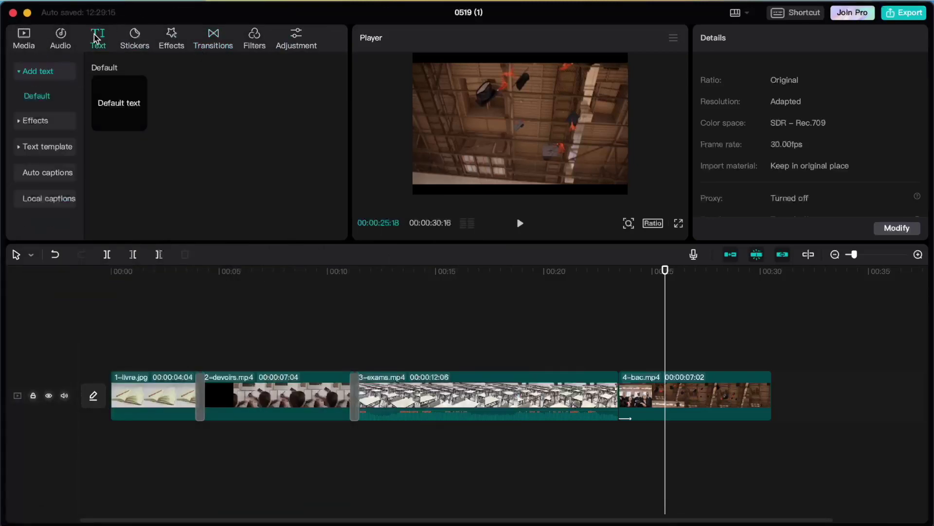
left_click(107, 104)
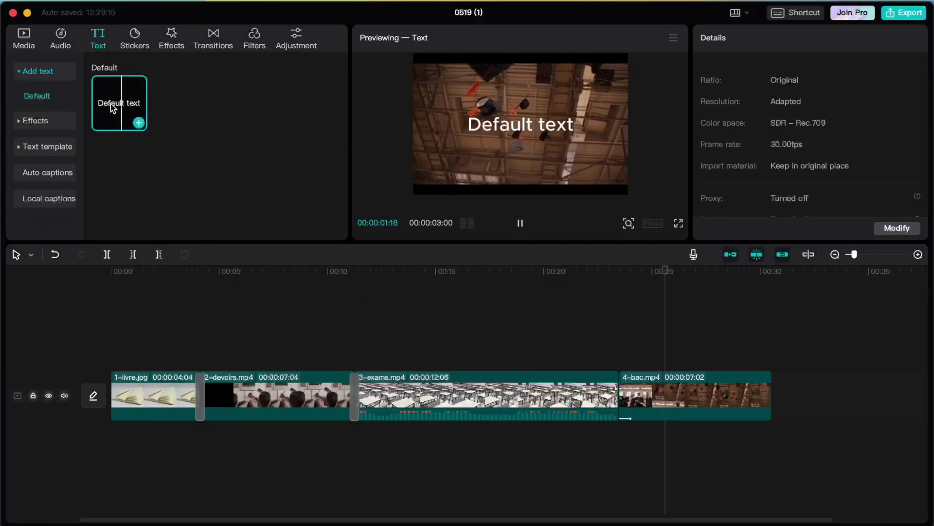
left_click_drag(110, 106, 145, 359)
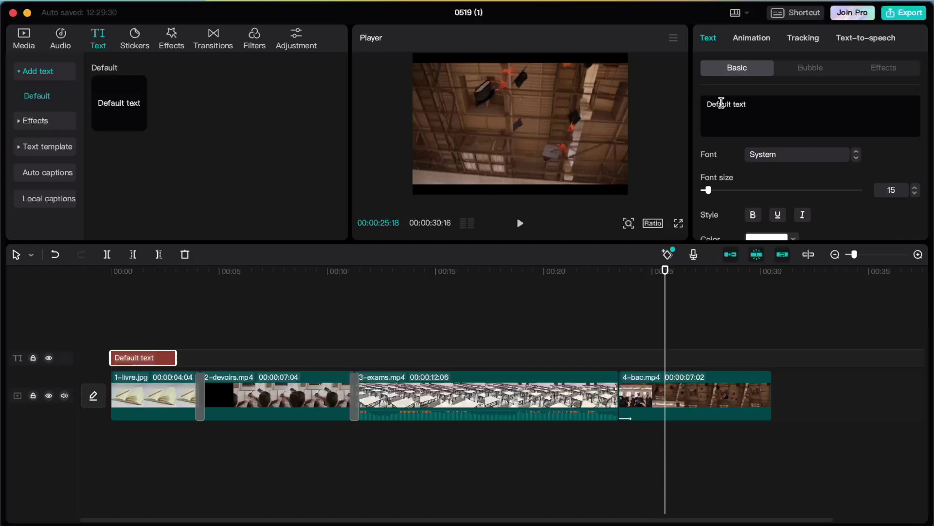
- Replace the default title text with "Une nouvelle vie", enlarge it across the frame and set the font size to 17
left_click_drag(754, 104, 707, 103)
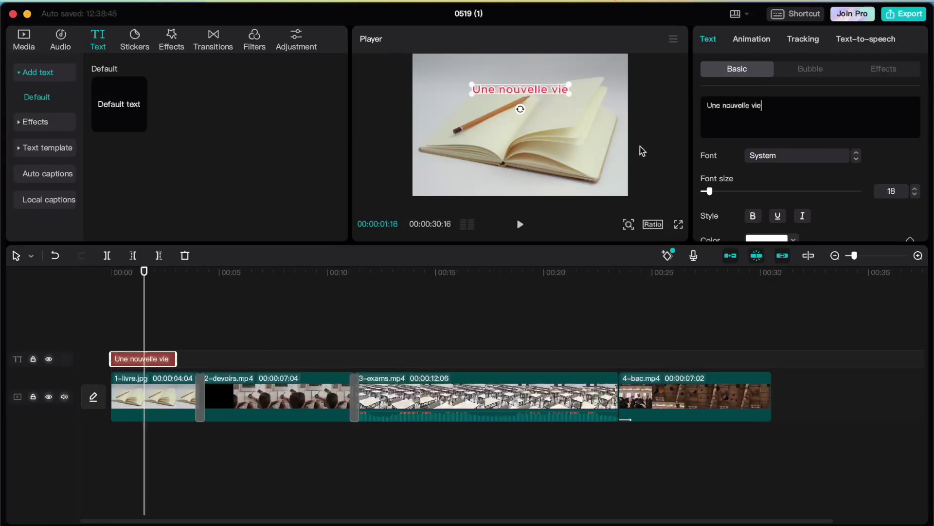
left_click_drag(568, 93, 599, 112)
left_click_drag(709, 192, 709, 194)
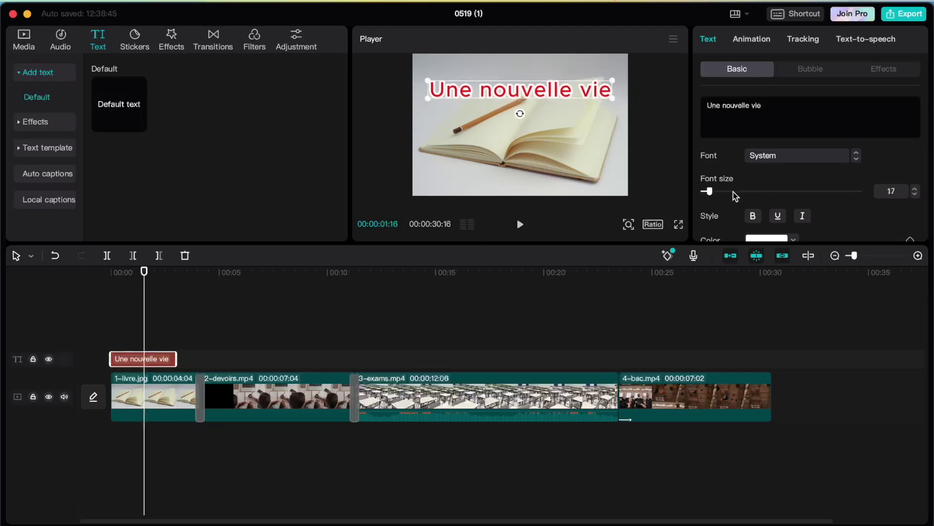
- Review the title's style, colour, preset style, alignment, scale and position settings
scroll(740, 200, "down", 1)
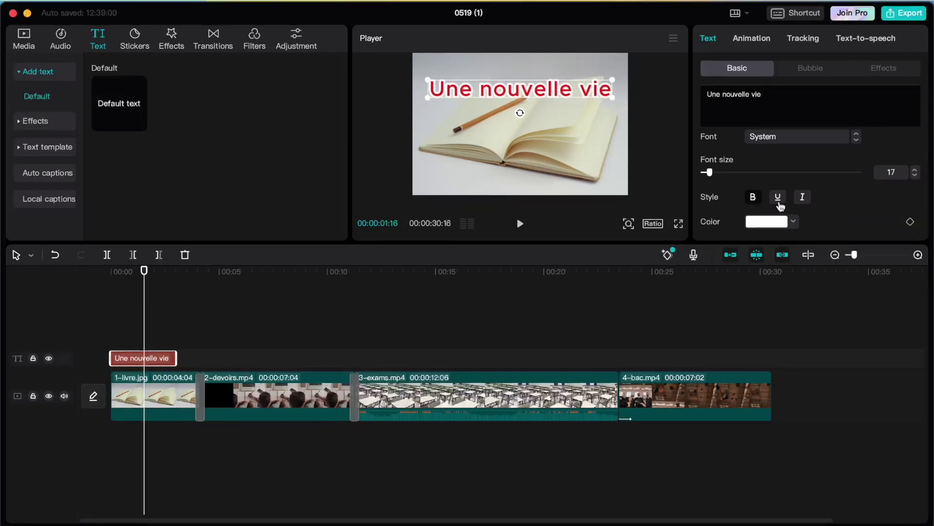
scroll(876, 206, "down", 2)
scroll(824, 208, "down", 4)
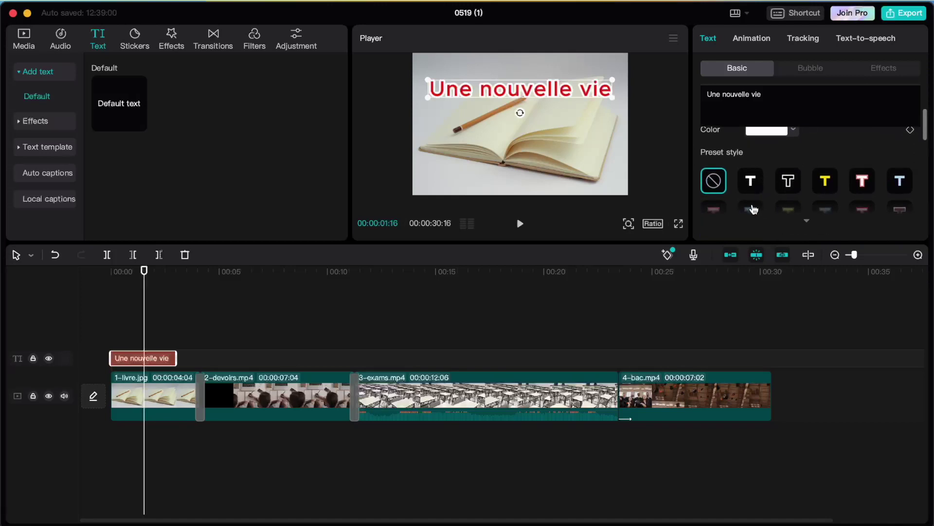
scroll(828, 185, "down", 2)
scroll(769, 185, "up", 2)
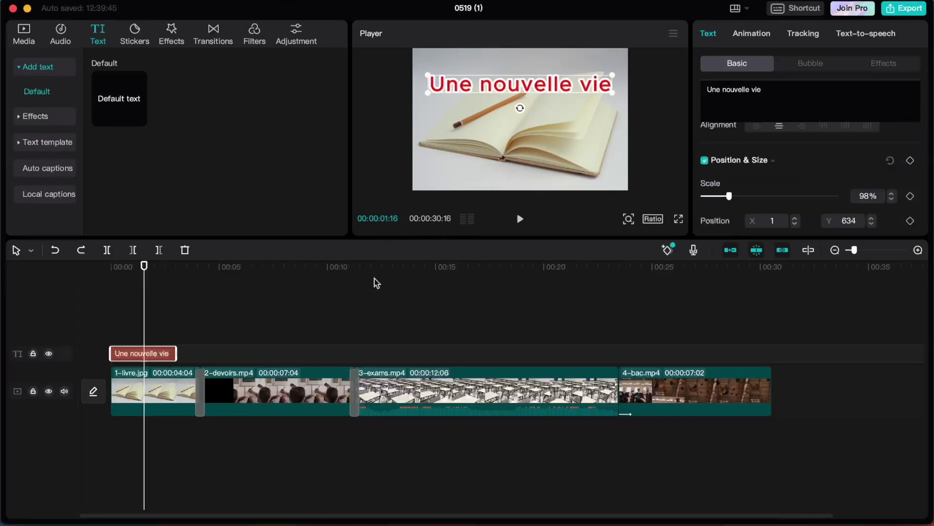
- Find the "IT'S SO EASY!" template among the Trending text templates and place it on a track above the "Une nouvelle vie" title
left_click(29, 67)
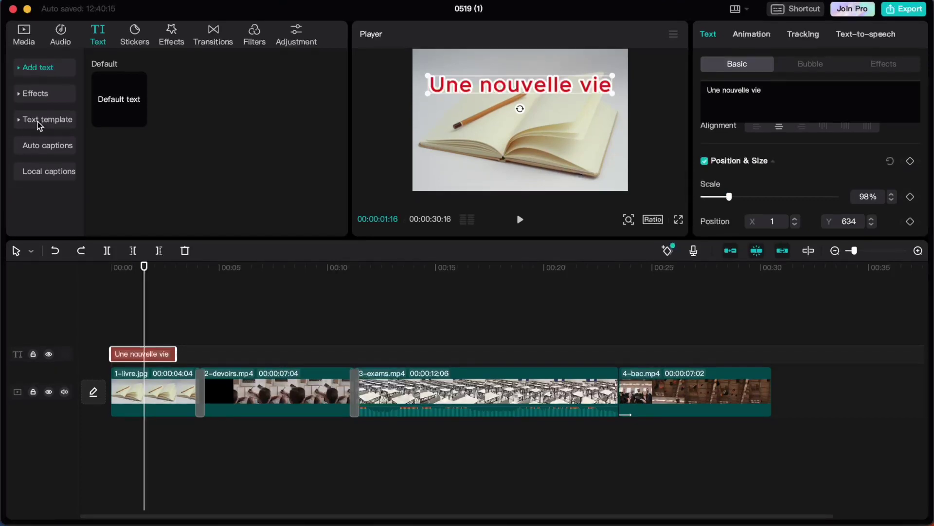
left_click(38, 120)
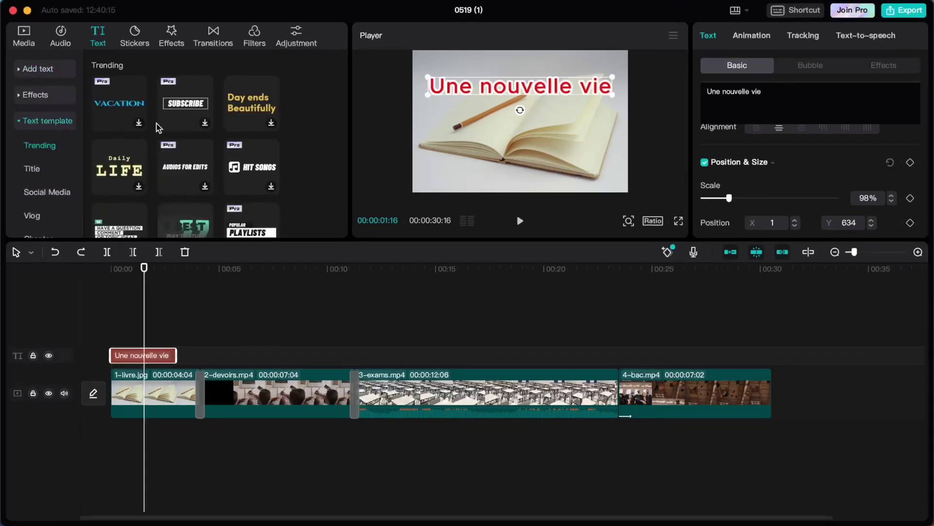
scroll(156, 124, "down", 5)
scroll(156, 124, "down", 3)
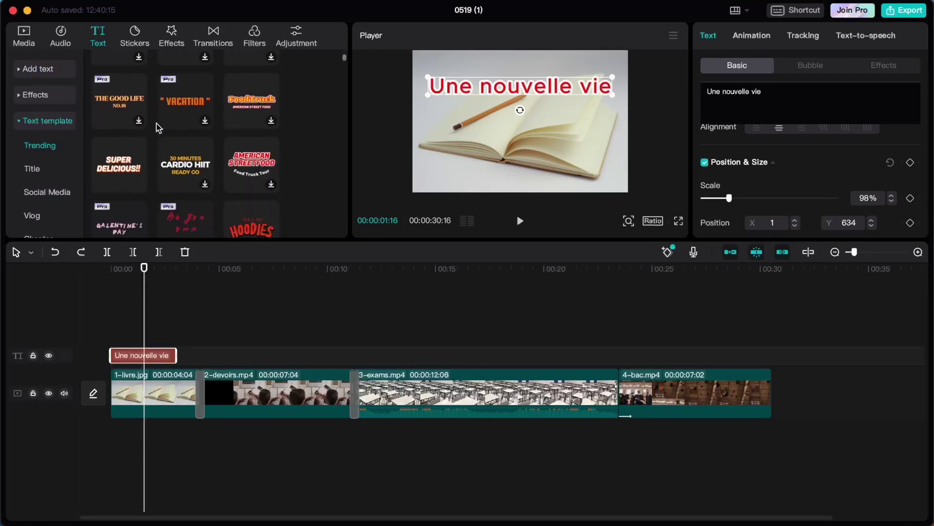
scroll(156, 123, "down", 5)
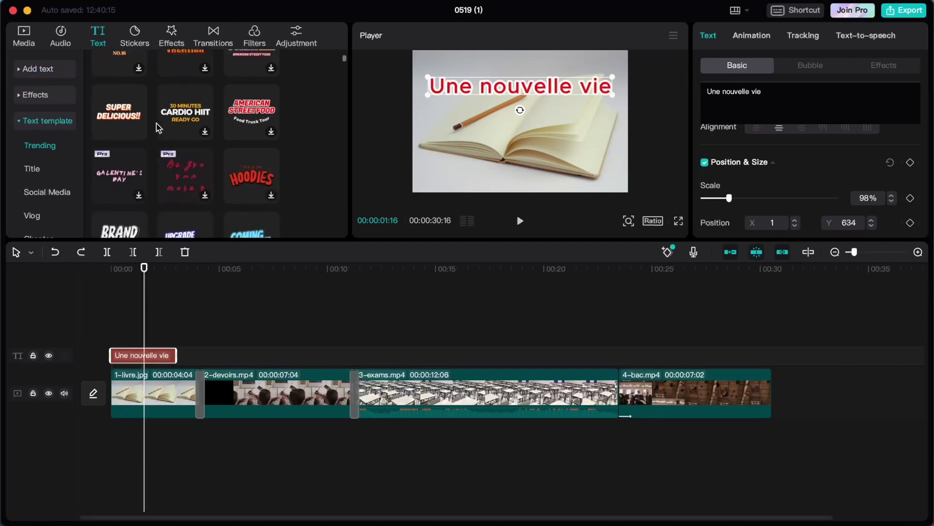
scroll(255, 128, "down", 1)
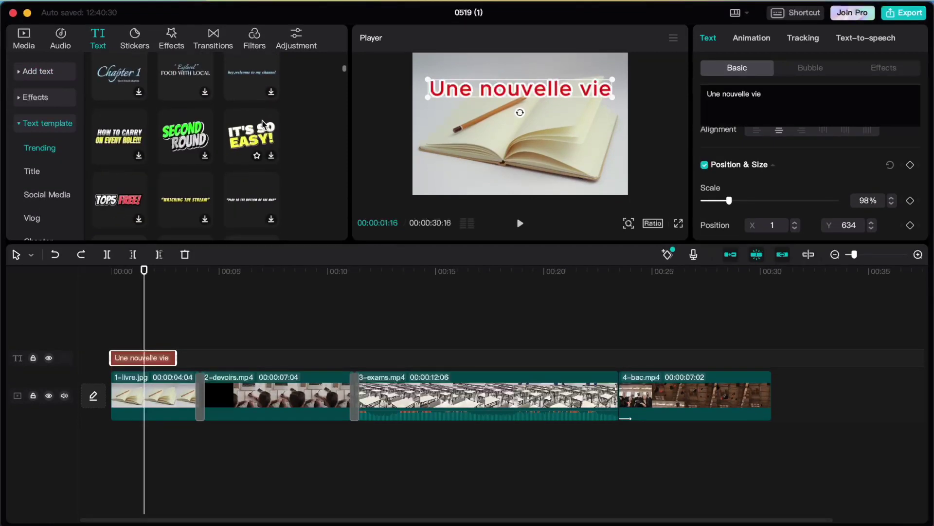
left_click_drag(254, 141, 156, 370)
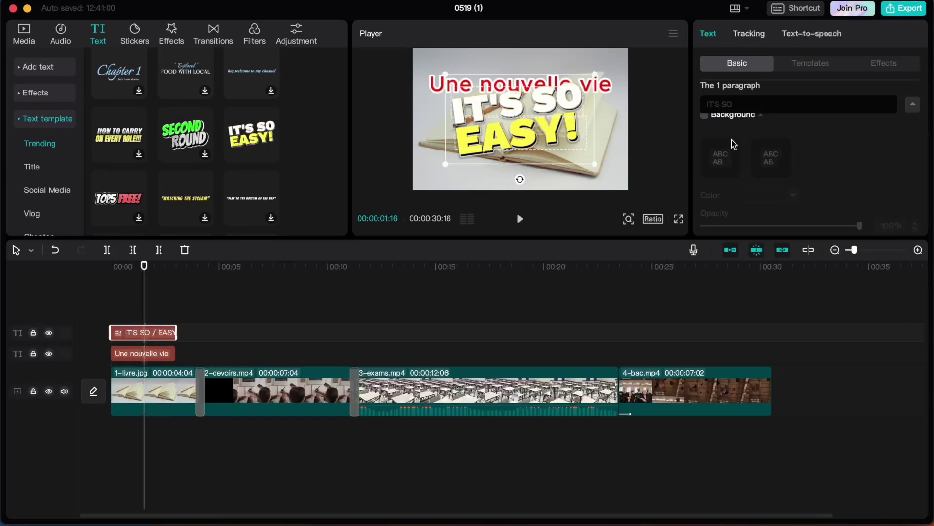
- Shrink the text template and move it below the main title, replacing its two paragraphs with "été" and "2023 !"
left_click_drag(566, 108, 518, 141)
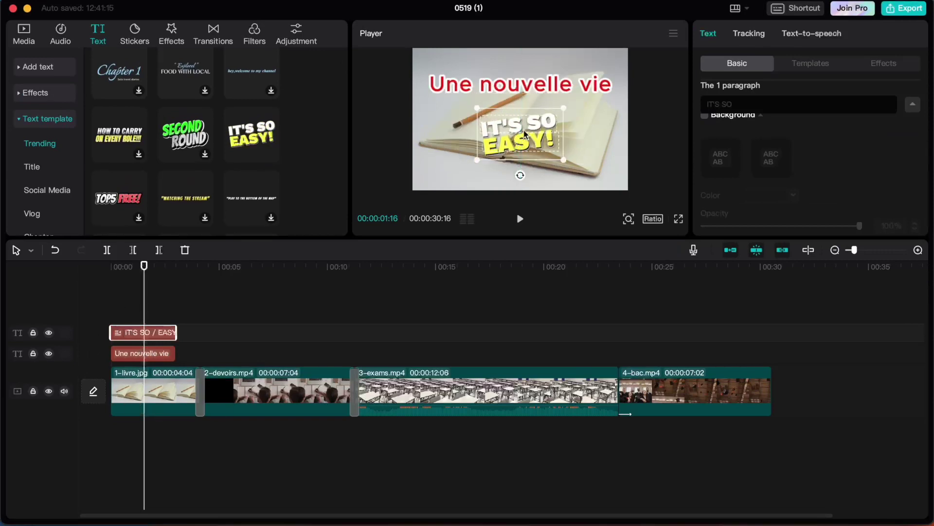
left_click_drag(564, 112, 562, 117)
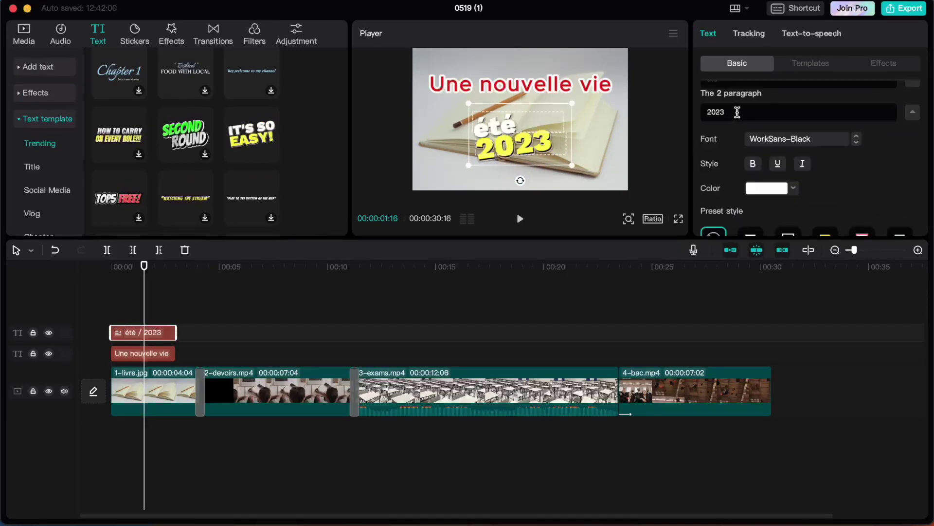
type("!")
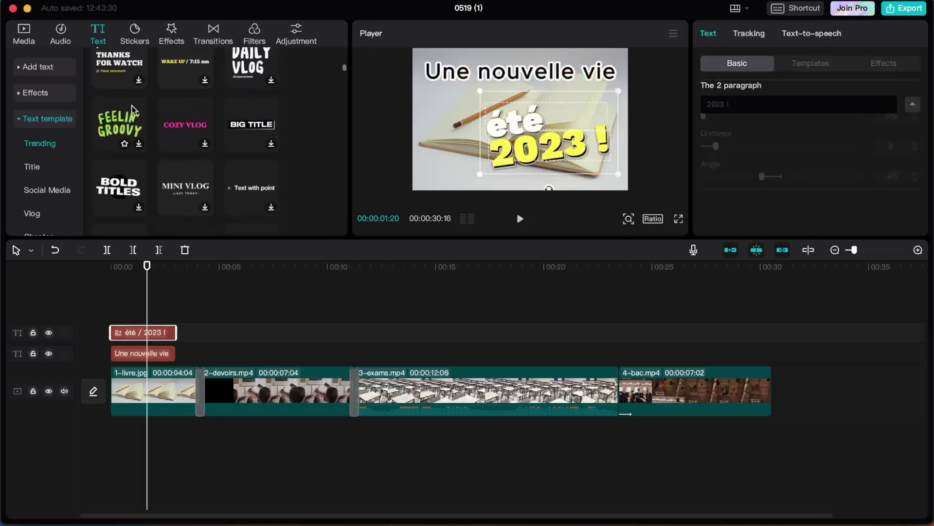
- Browse the text templates from Trending through the Outro, Subtitle and Christmas categories
scroll(134, 111, "down", 10)
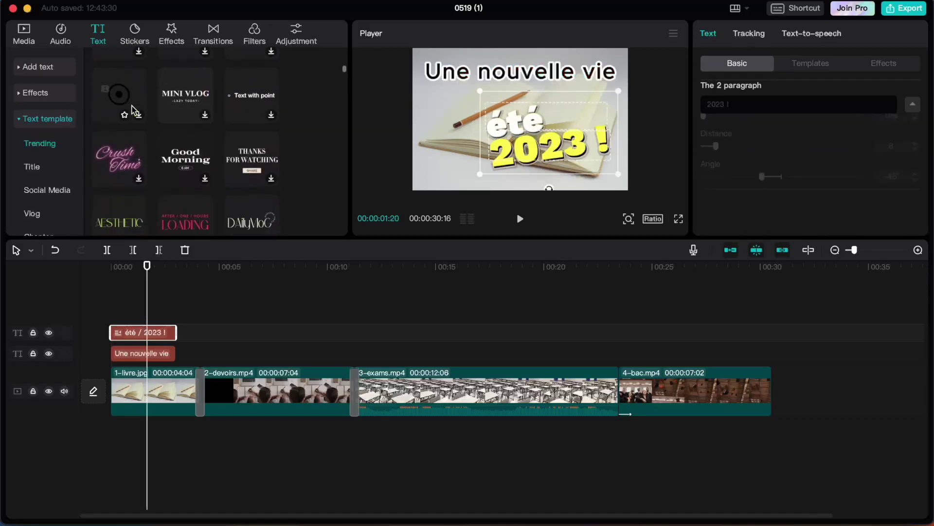
scroll(134, 110, "down", 15)
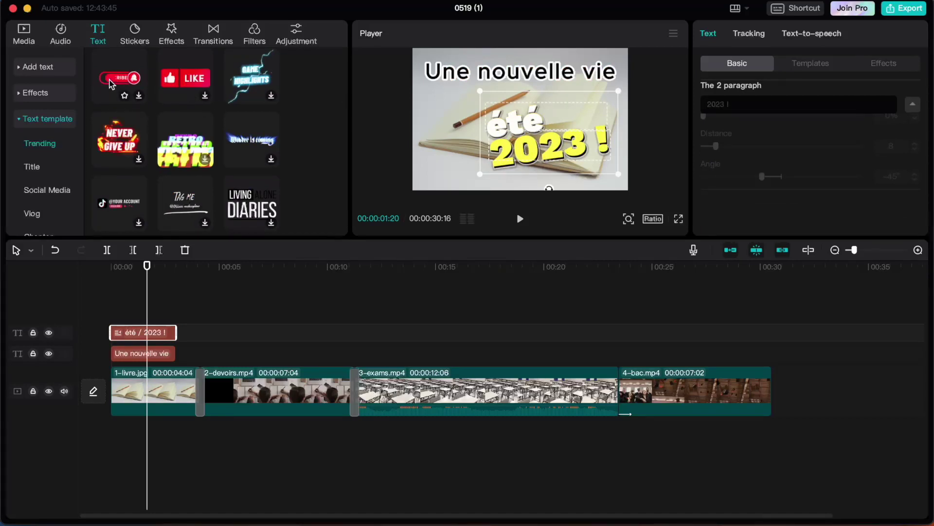
scroll(171, 176, "down", 5)
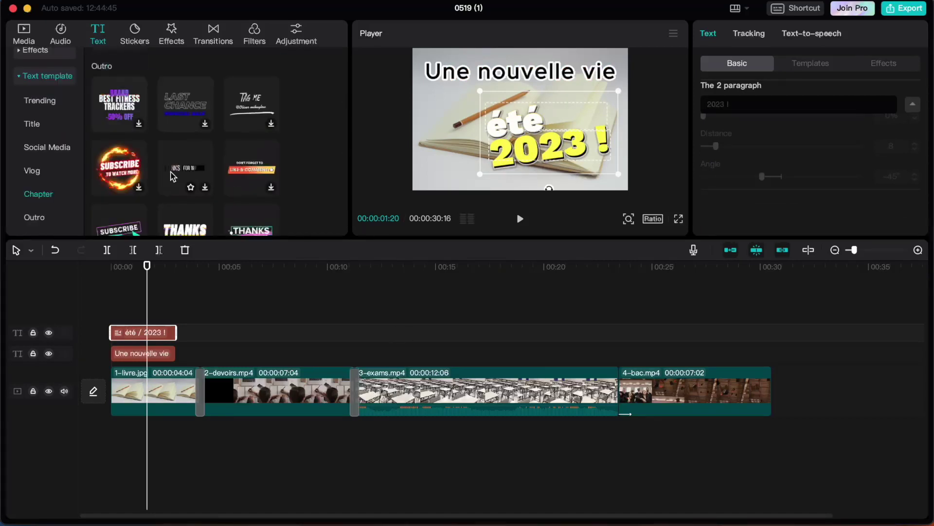
scroll(171, 176, "down", 1)
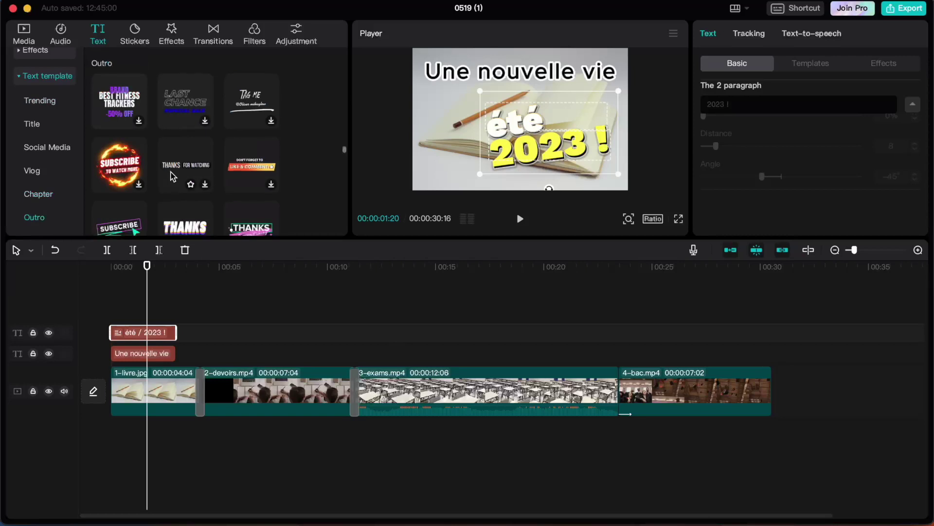
scroll(171, 176, "down", 3)
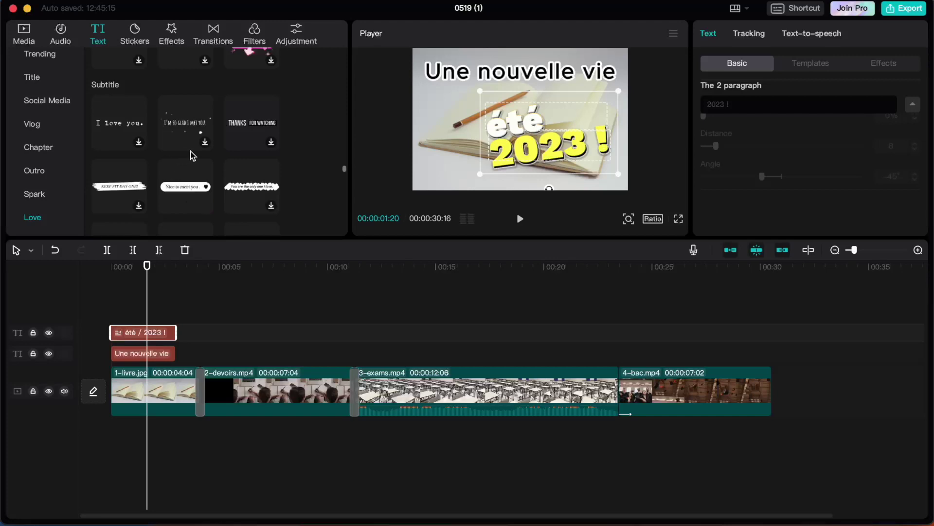
scroll(190, 153, "down", 3)
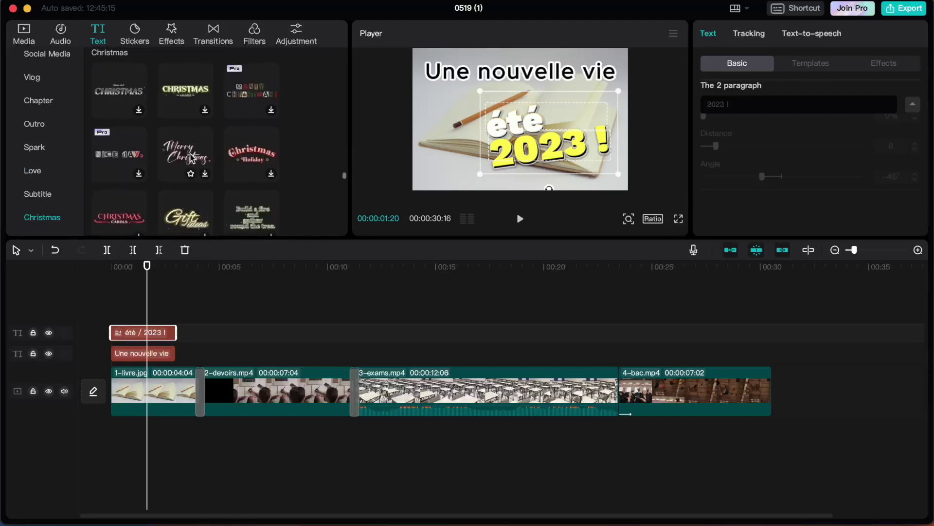
scroll(190, 158, "down", 3)
scroll(191, 157, "down", 6)
scroll(189, 161, "down", 5)
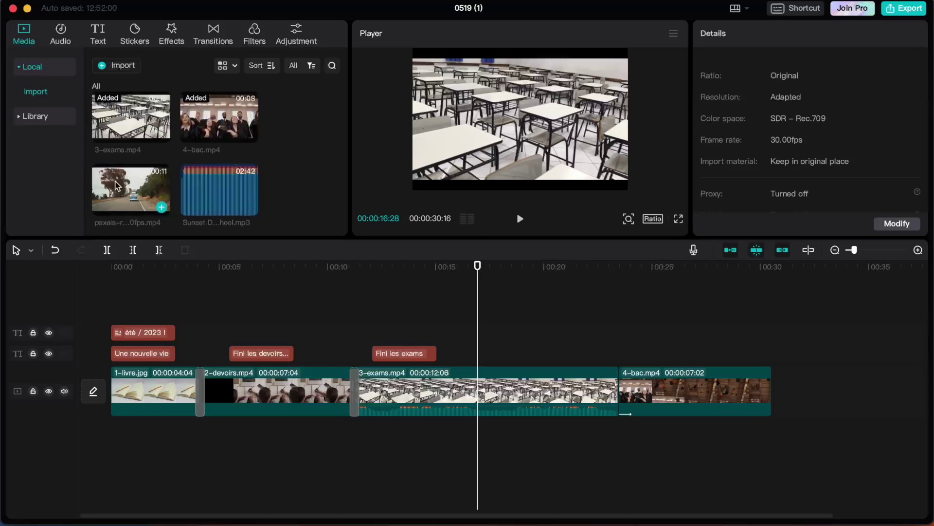
- Append the pexels road clip after 4-bac.mp4 and add a title beginning "En route vers l'ave" above it
left_click_drag(116, 185, 778, 392)
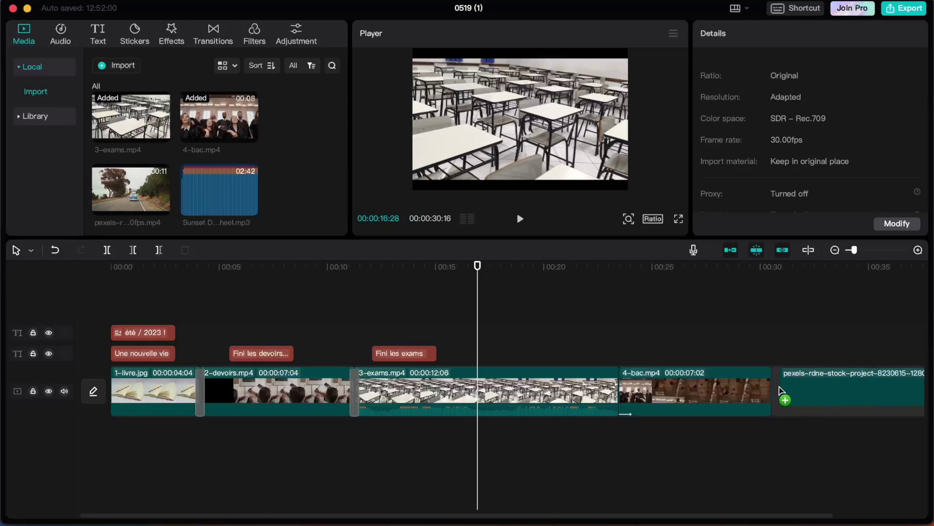
left_click(743, 360)
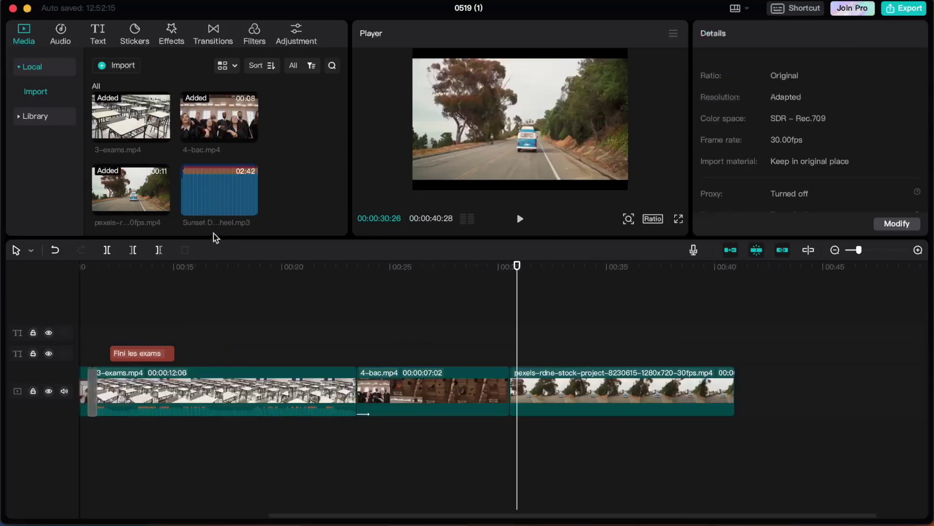
left_click(97, 34)
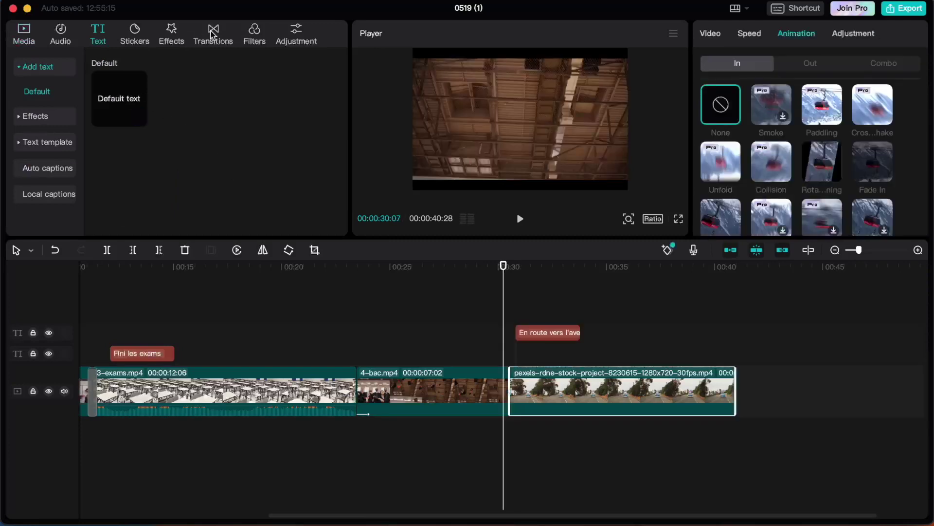
- Apply the Trending transition Black Fade between 4-bac.mp4 and the pexels road clip
left_click(214, 33)
mouse_move(107, 100)
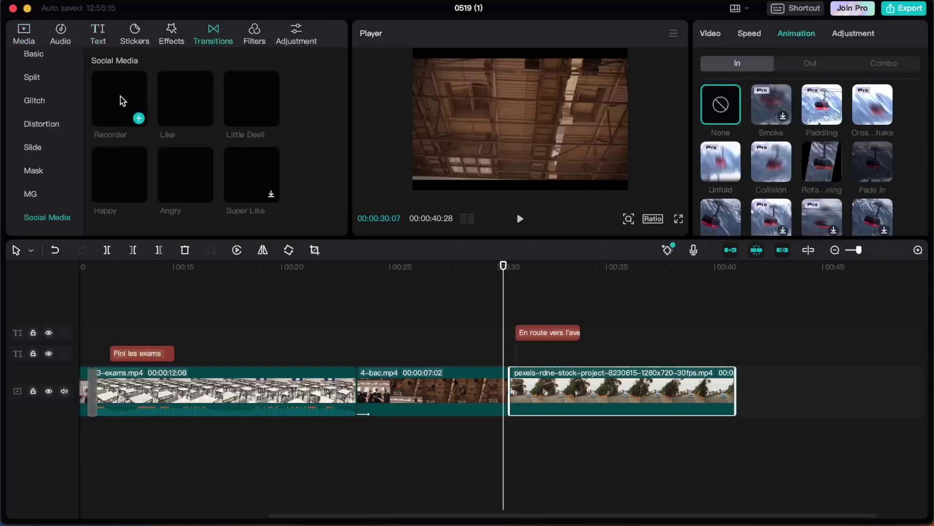
scroll(116, 100, "up", 15)
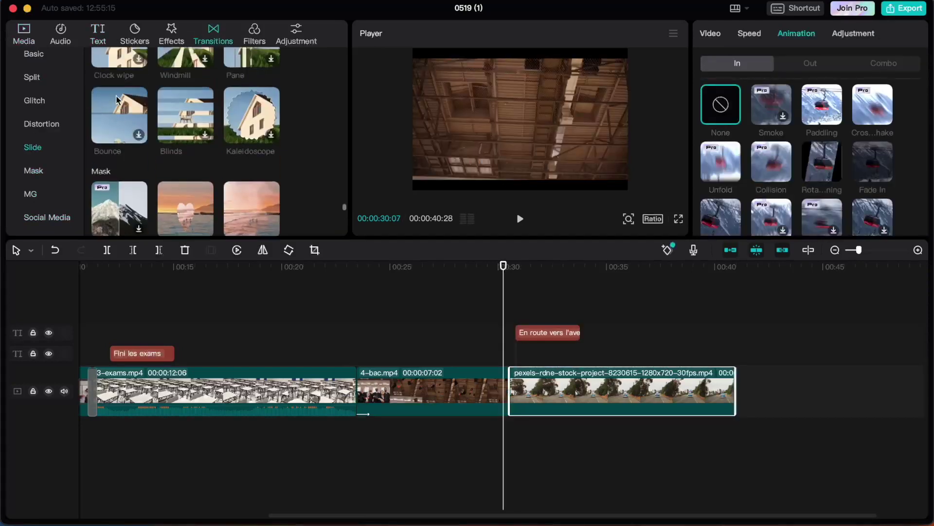
scroll(117, 100, "up", 5)
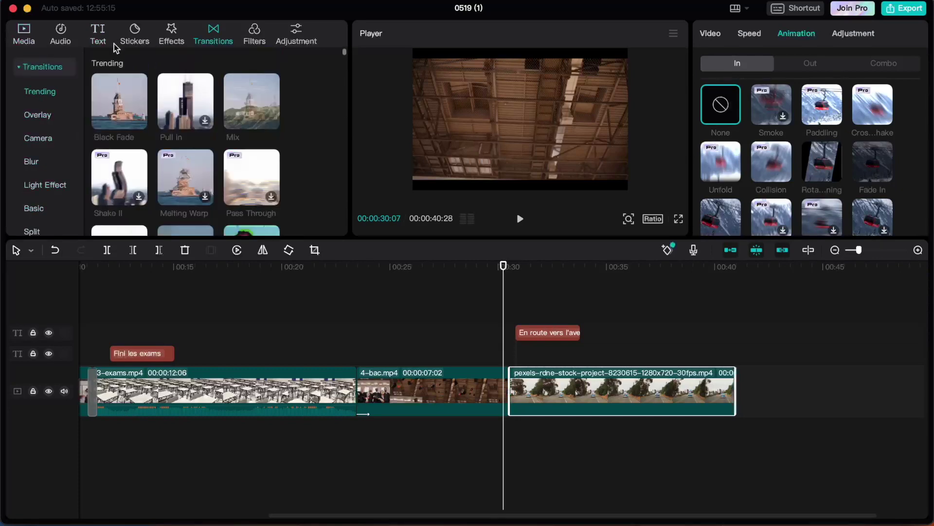
mouse_move(104, 106)
left_mouse_down()
mouse_move(342, 259)
mouse_move(474, 400)
mouse_move(506, 397)
mouse_move(508, 387)
left_mouse_up()
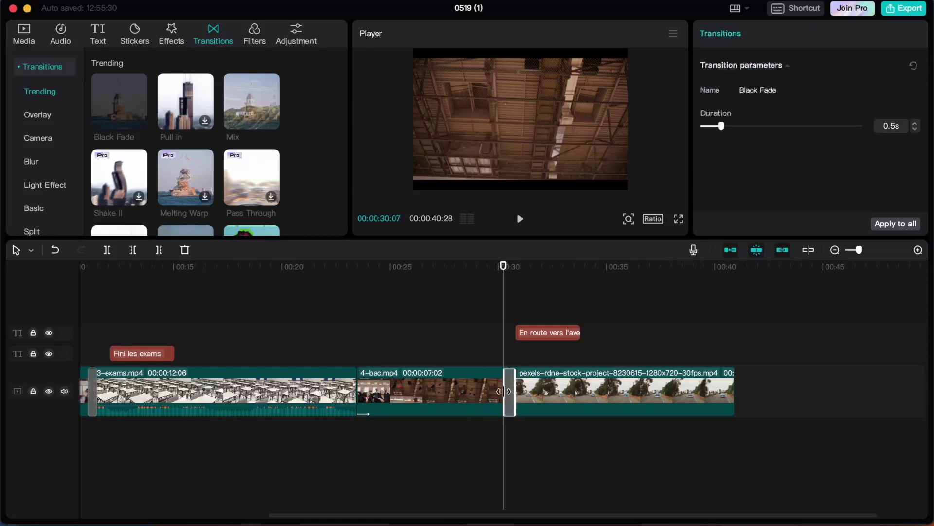
left_click(481, 347)
- Add Sunset Dream – Cheel.mp3 to an audio track from the start of the timeline and view the built-in music library
scroll(482, 347, "left", 5)
left_click(23, 34)
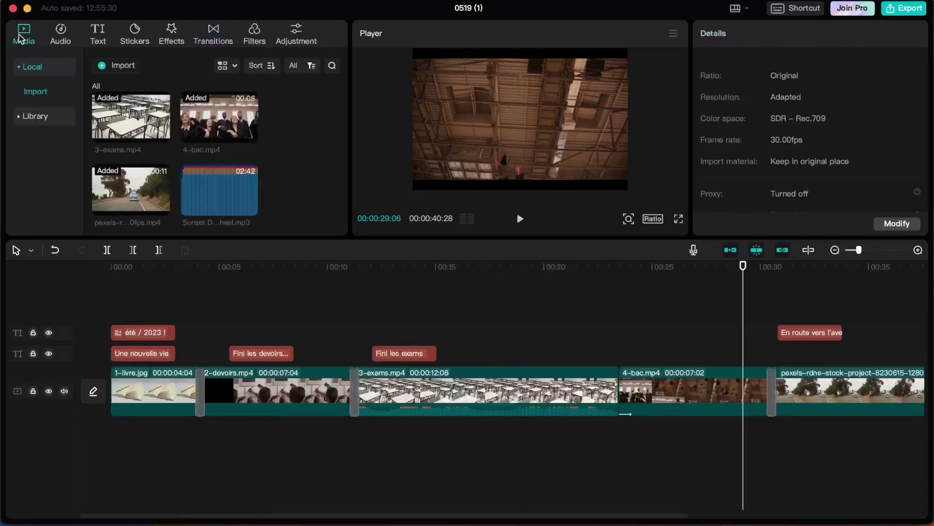
mouse_move(203, 201)
left_click_drag(201, 189, 108, 455)
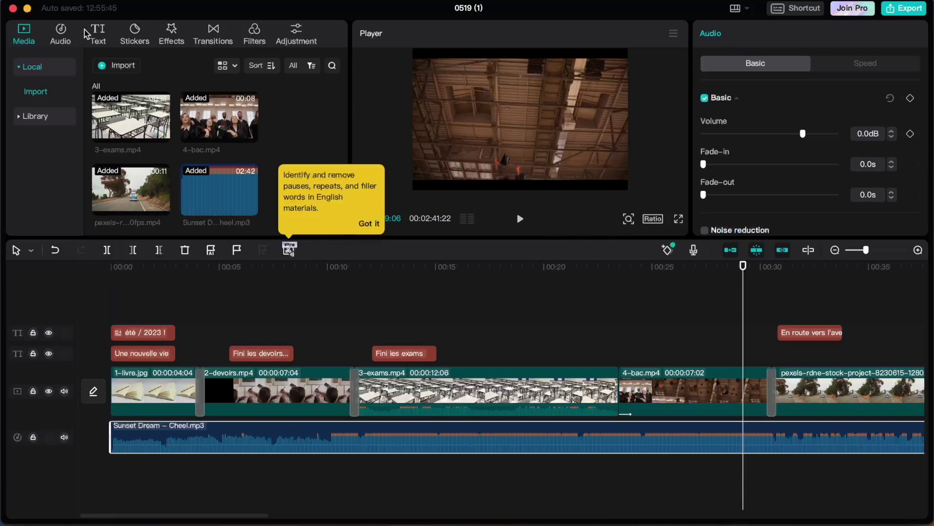
left_click(61, 31)
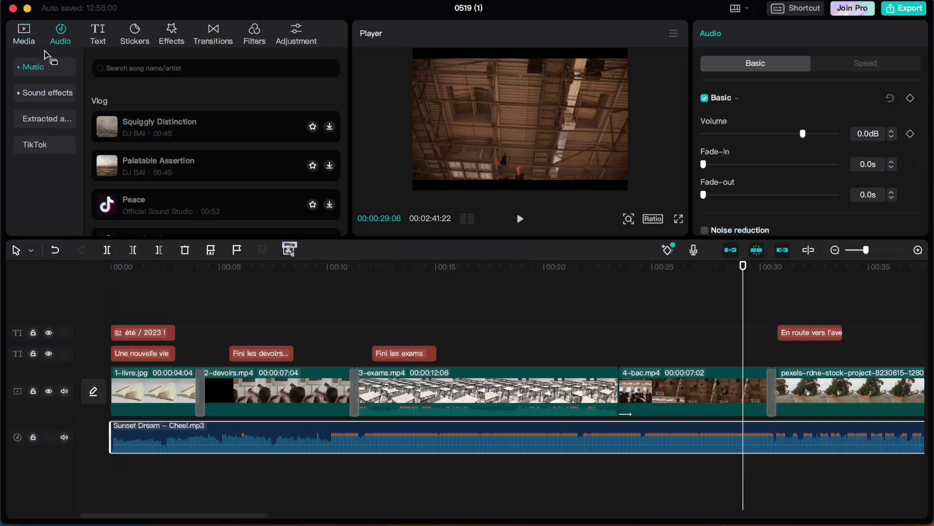
scroll(126, 178, "down", 1)
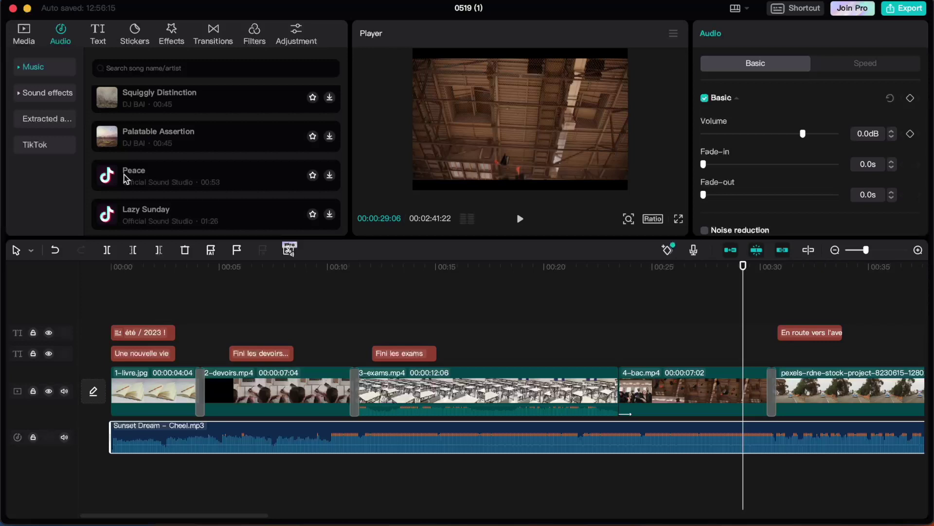
- Trim the end of the Sunset Dream music to the end of the road clip at 00:00:40:28
scroll(695, 394, "right", 10)
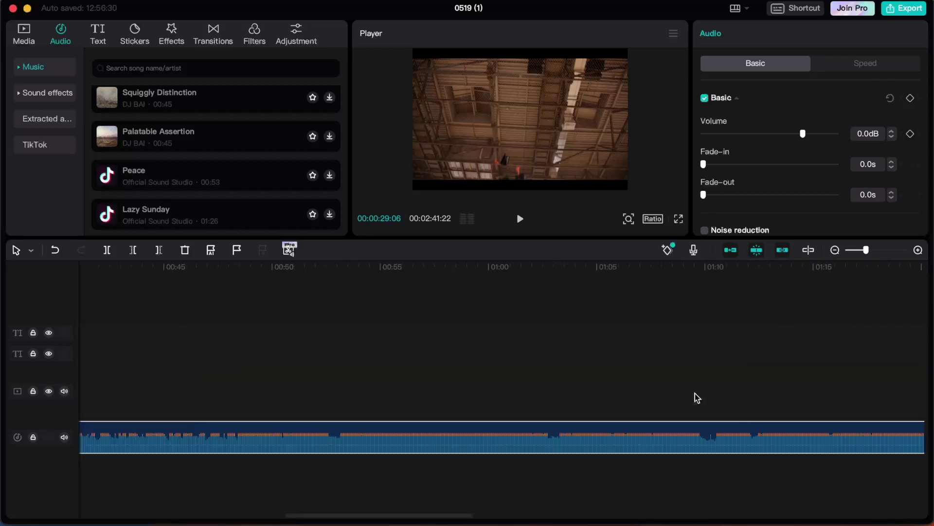
scroll(677, 396, "right", 20)
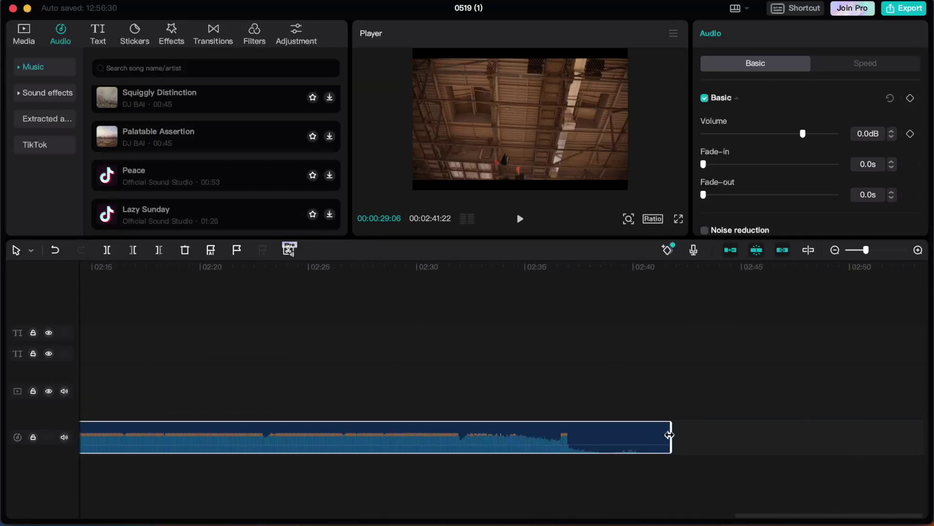
left_click_drag(669, 434, 385, 433)
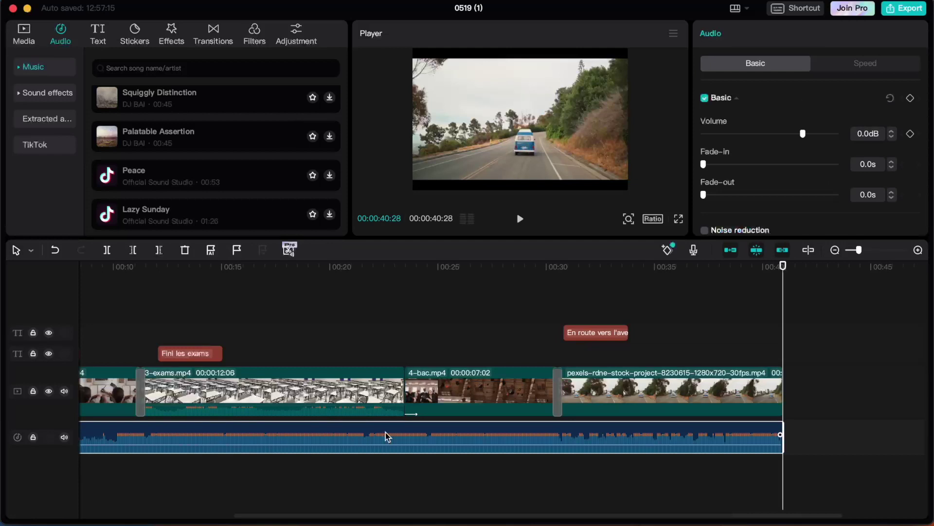
- Mute the original sound of the main video track, leaving the Sunset Dream music track on
scroll(386, 432, "left", 10)
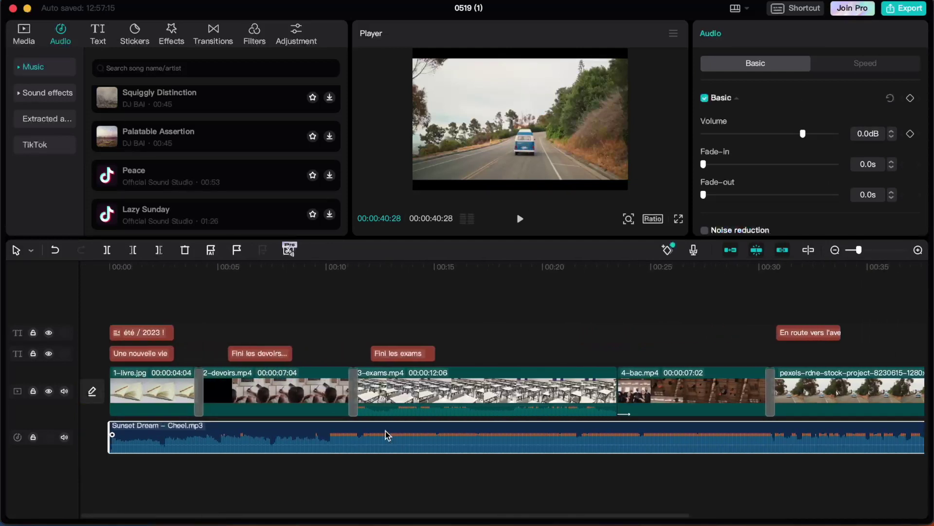
left_click(461, 400)
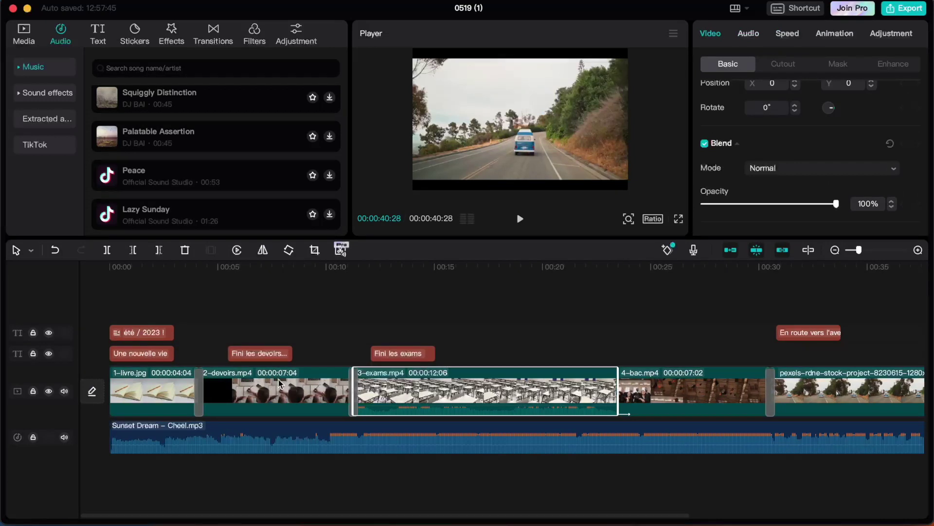
left_click(394, 400)
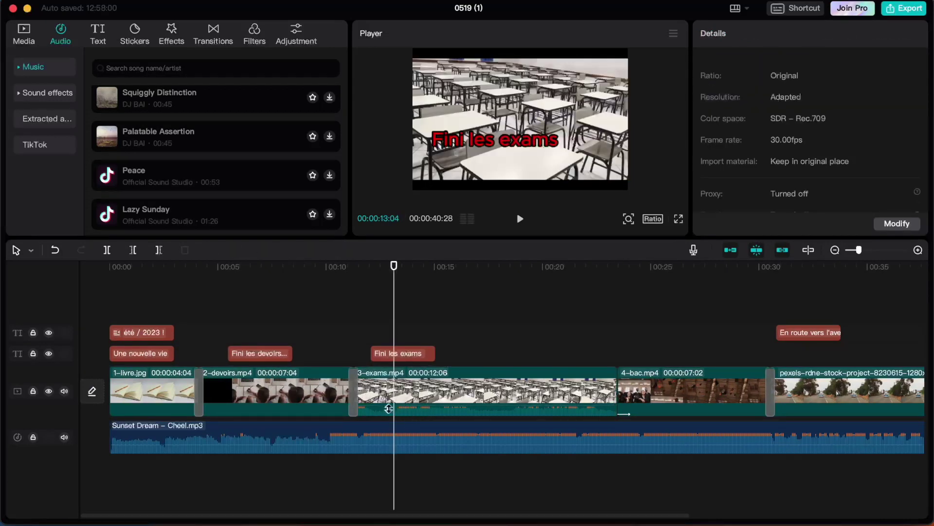
left_click(442, 406)
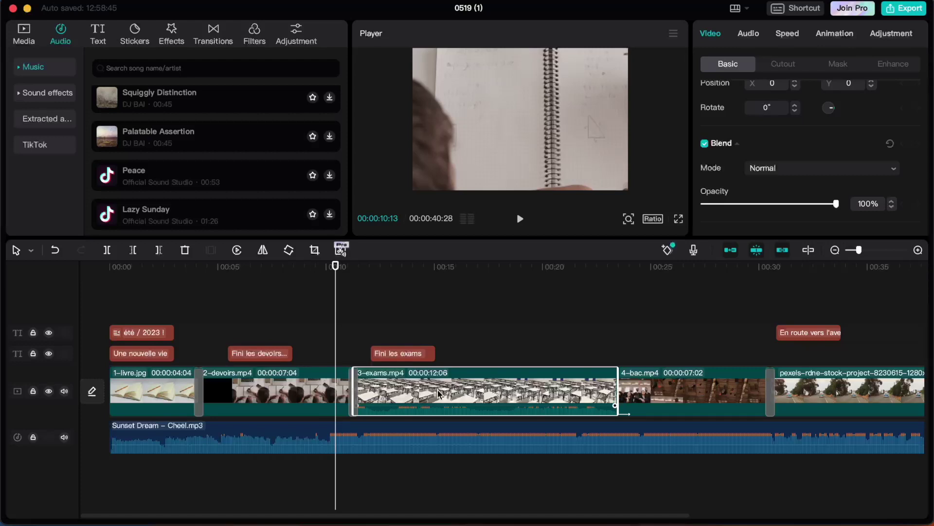
left_click(64, 392)
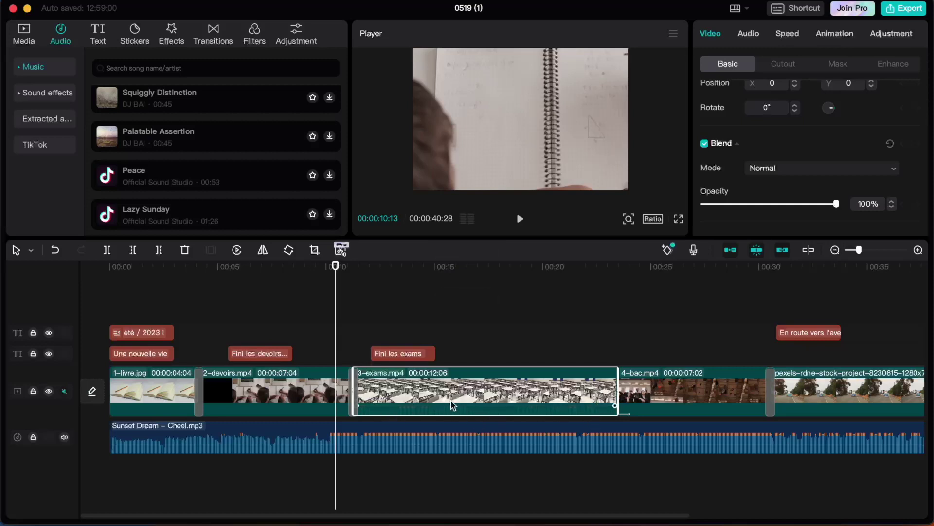
left_click(392, 427)
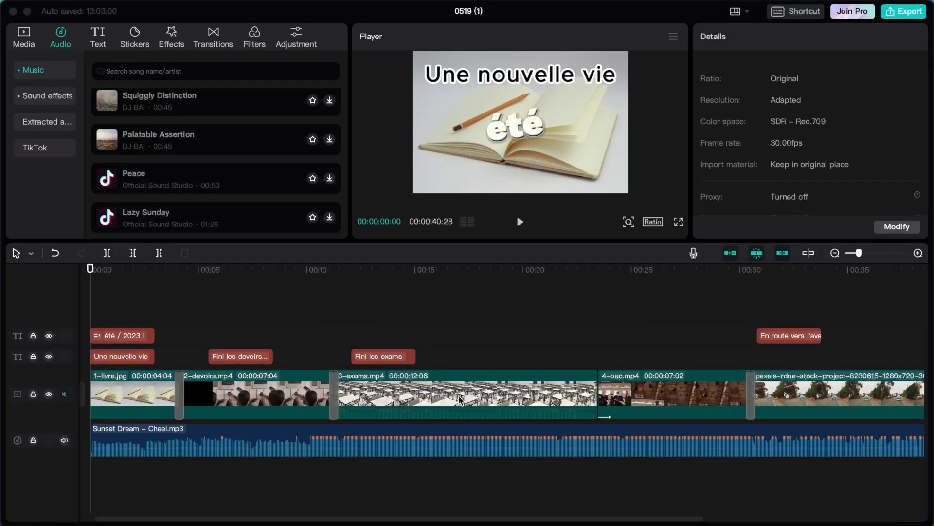
- Shorten the clips on the main track, with 3-exams.mp4 at 00:00:05:15 and the road clip ending at 00:00:21:04
left_click(508, 402)
left_click_drag(334, 392, 306, 391)
left_click_drag(532, 392, 476, 392)
left_click_drag(695, 392, 549, 378)
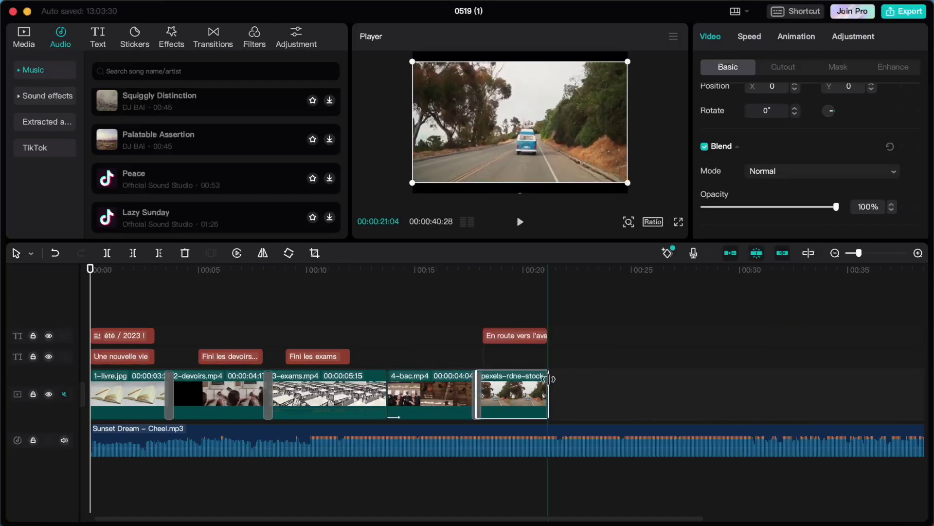
- Trim the end of the Sunset Dream music to the end of the road clip and play the video through
scroll(678, 440, "right", 10)
left_click_drag(672, 440, 467, 415)
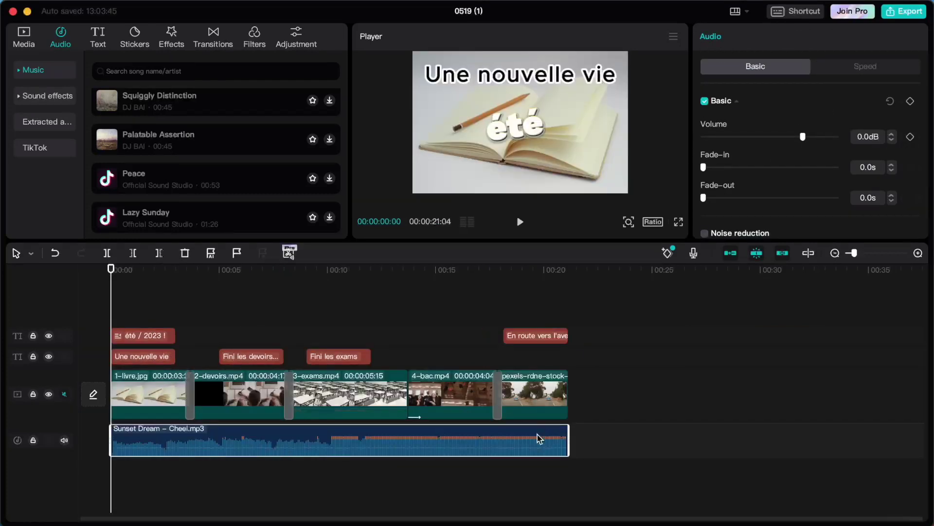
key("space")
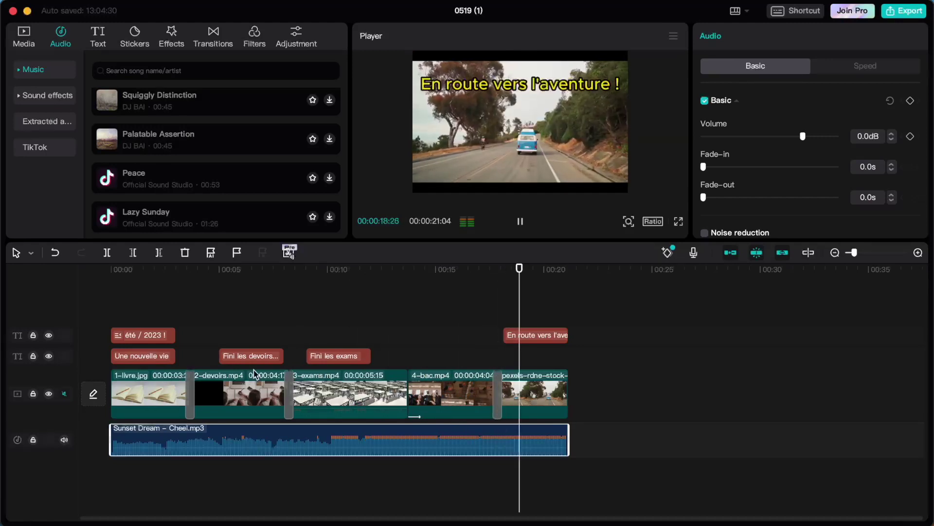
key("space")
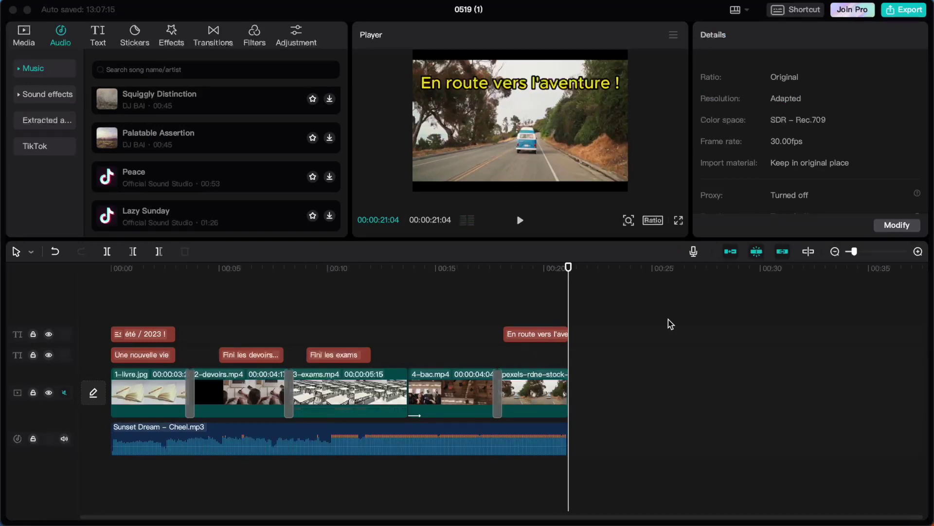
- Shorten 2-devoirs.mp4, 3-exams.mp4 and their titles, and trim the Sunset Dream music to the new video end at 00:00:17:16
left_click(195, 441)
left_click(275, 397)
left_click_drag(287, 397, 318, 355)
left_click(221, 355)
left_click(297, 392)
left_click(229, 392)
left_click(158, 394)
left_click(438, 335)
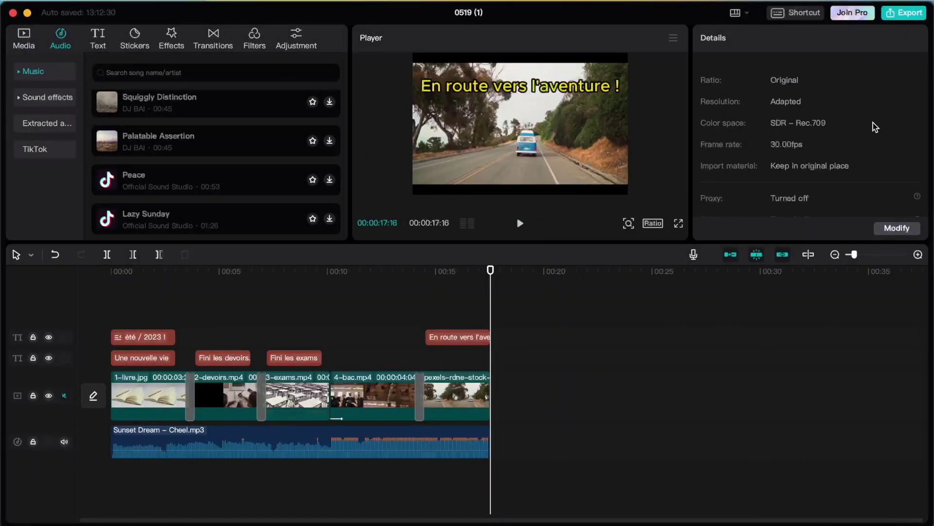
- Export the video titled "titre vidéo" at 1080P, recommended bit rate, H.264, mp4 and 30fps
left_click(904, 15)
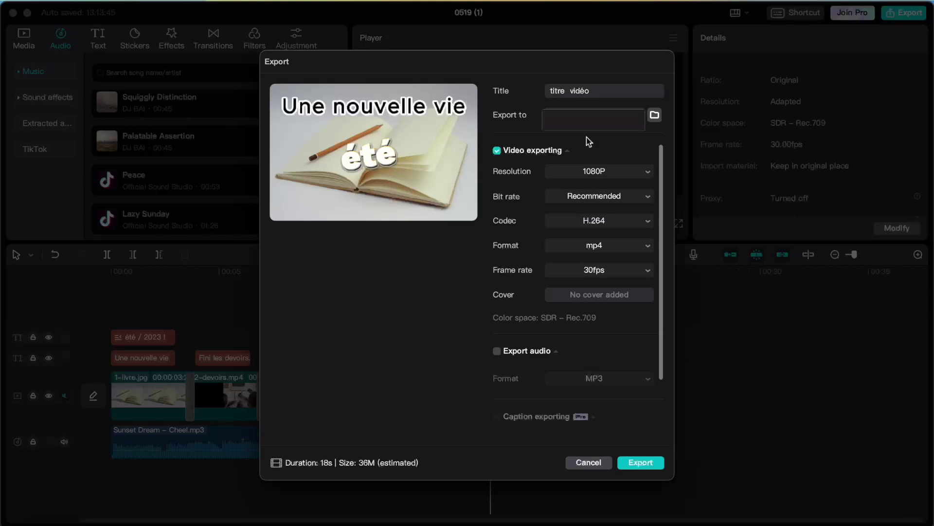
scroll(595, 170, "down", 2)
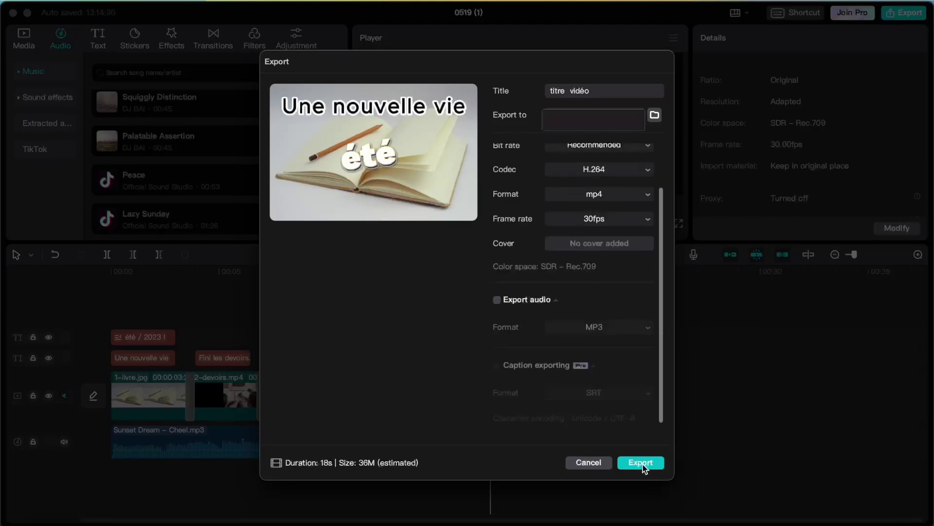
left_click(641, 463)
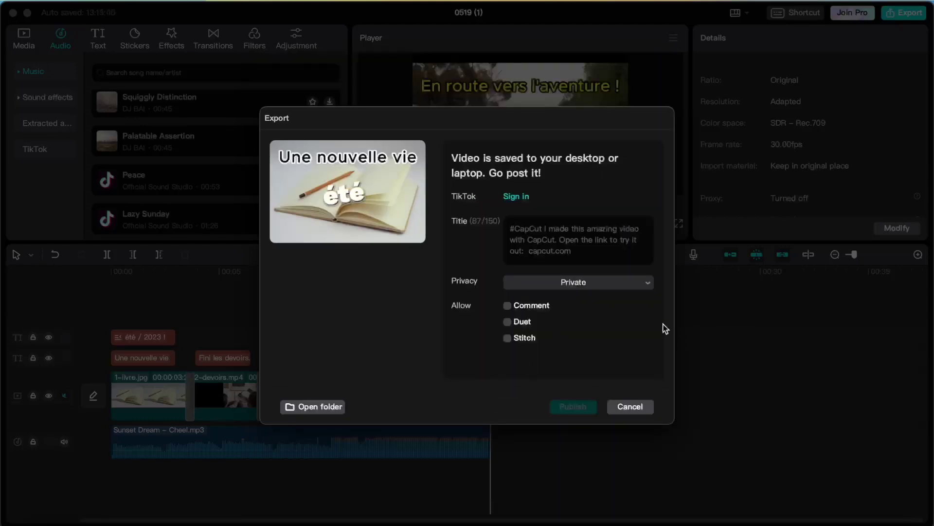